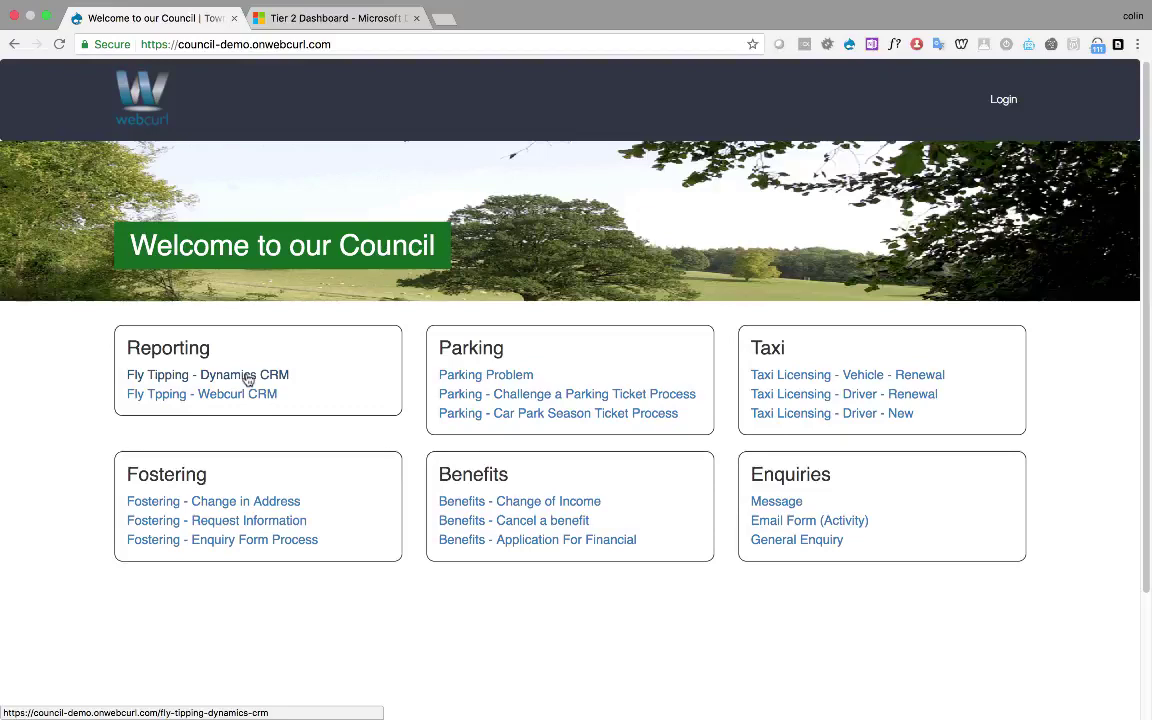
Open the Fly Tipping - Dynamics CRM reporting page from the council home page's Reporting section
{"action": "left_click", "coordinate": [248, 376]}
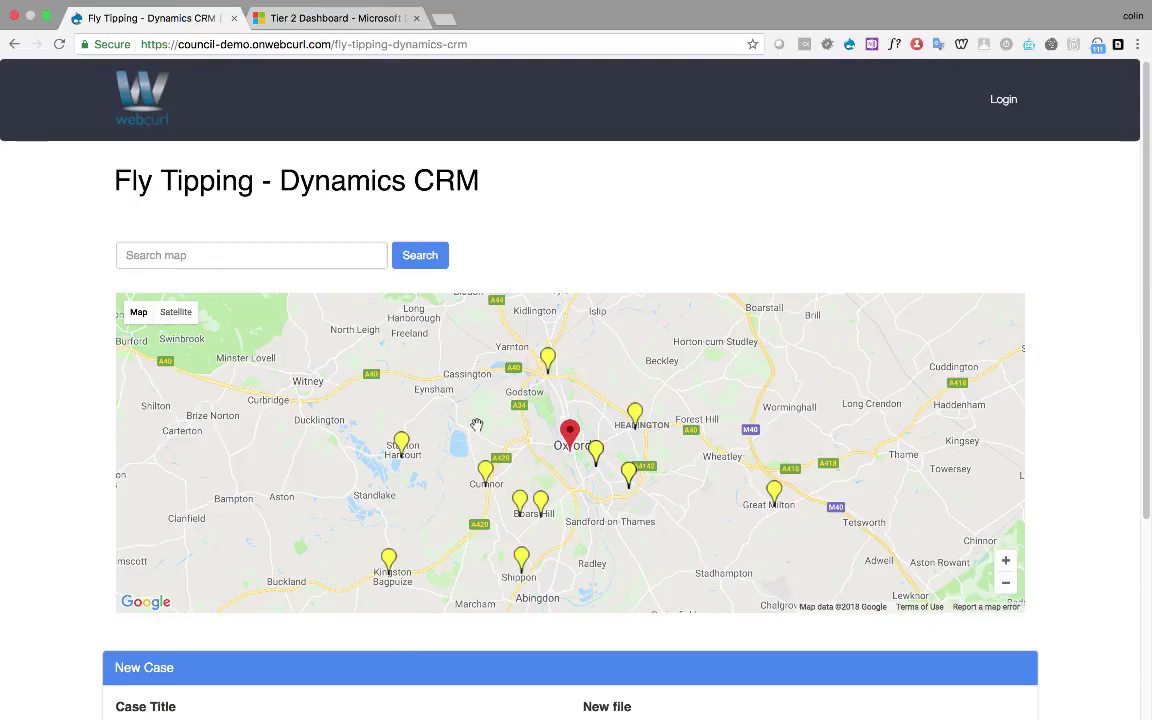
Select the map pin near Oxford to show the Furniture Found in Ditch case details
{"action": "left_click", "coordinate": [597, 452]}
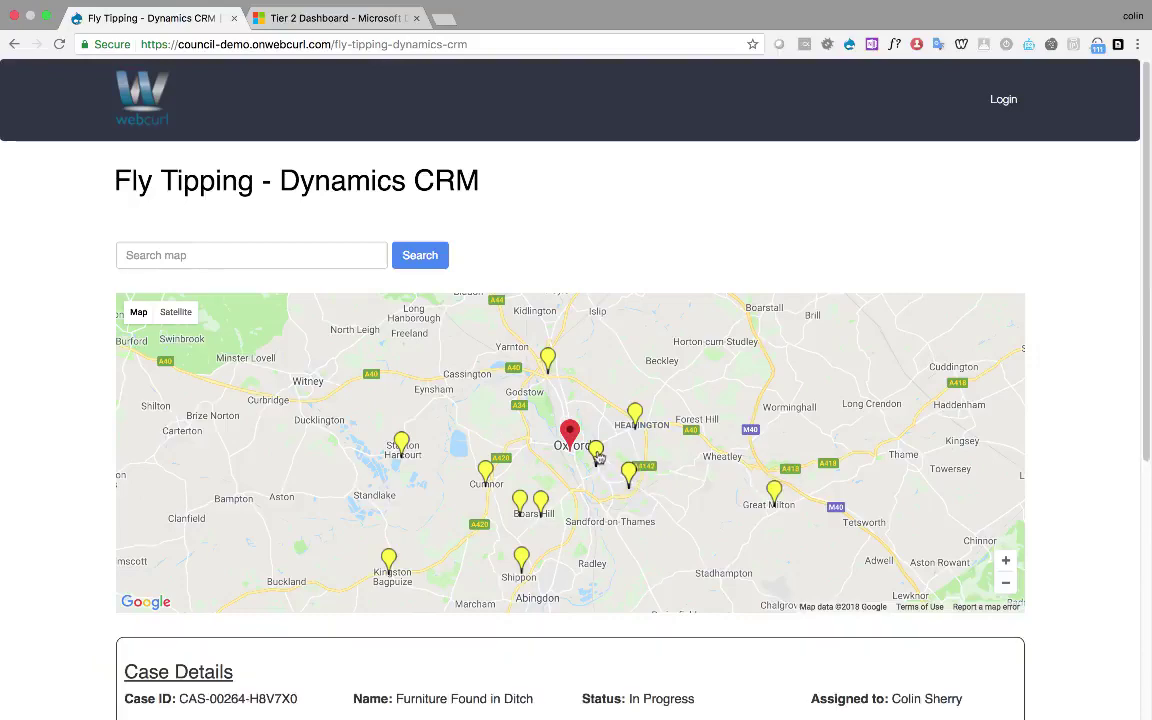
{"action": "scroll", "coordinate": [597, 452], "scroll_direction": "down", "scroll_amount": 2}
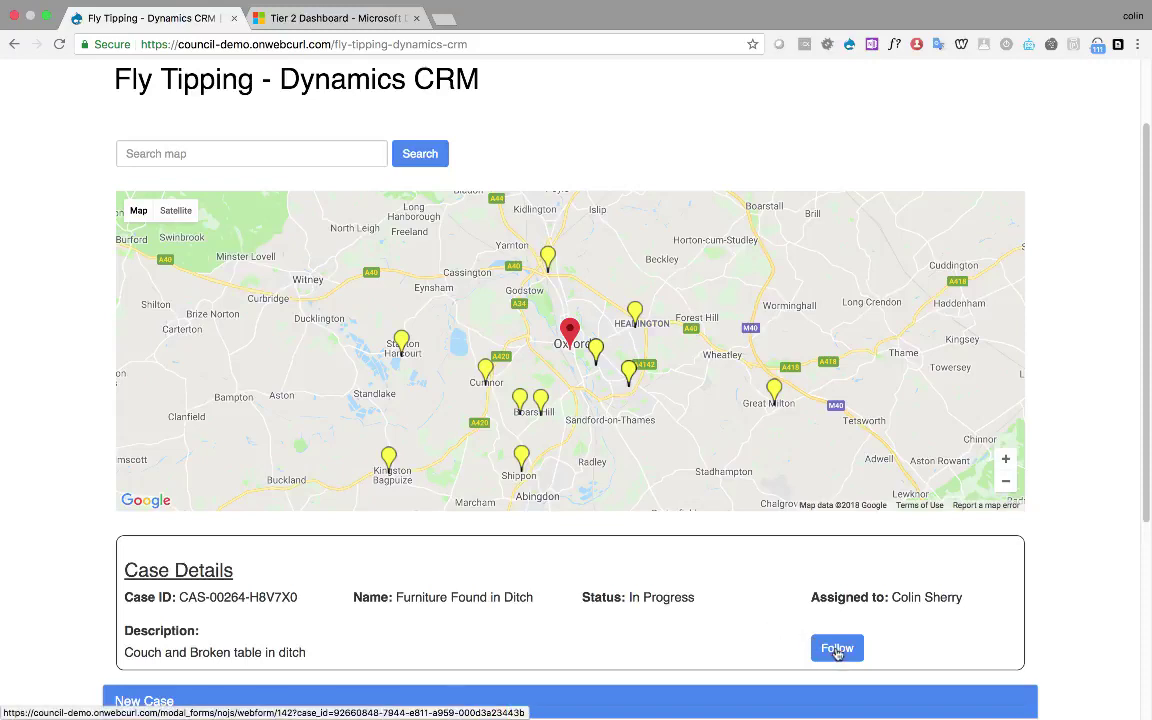
Follow the Furniture Found in Ditch case, entering the subscriber's name and email, and submit
{"action": "left_click", "coordinate": [837, 649]}
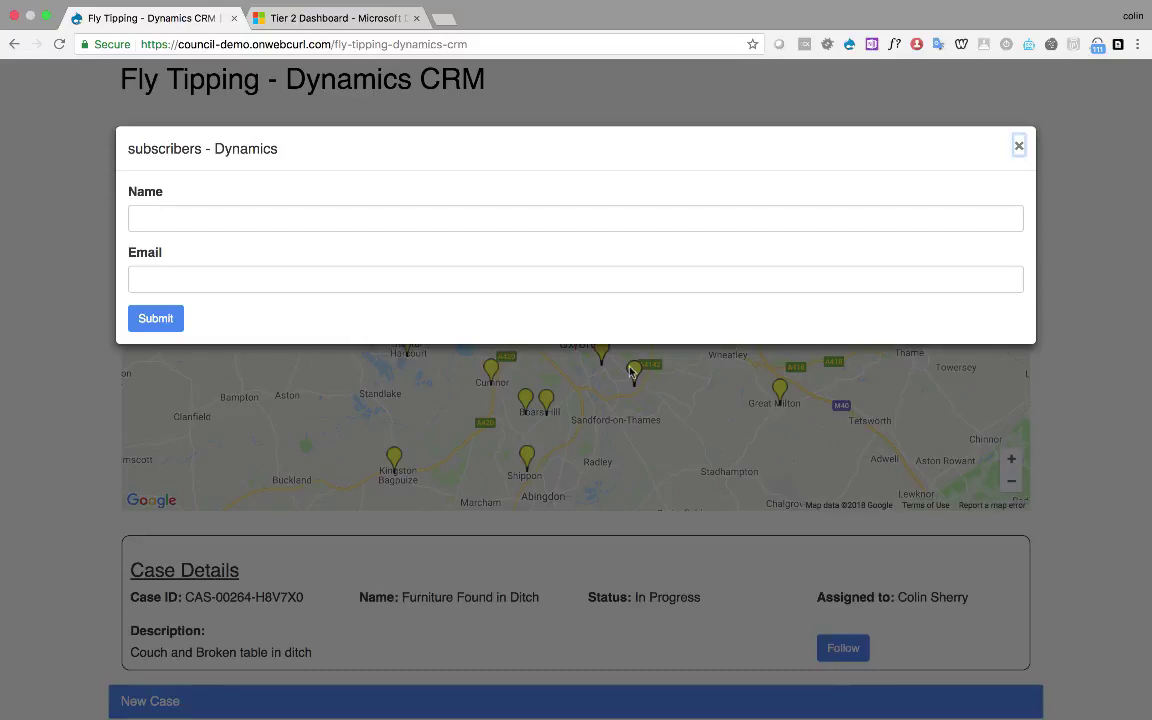
{"action": "left_click", "coordinate": [548, 223]}
{"action": "type", "text": "J"}
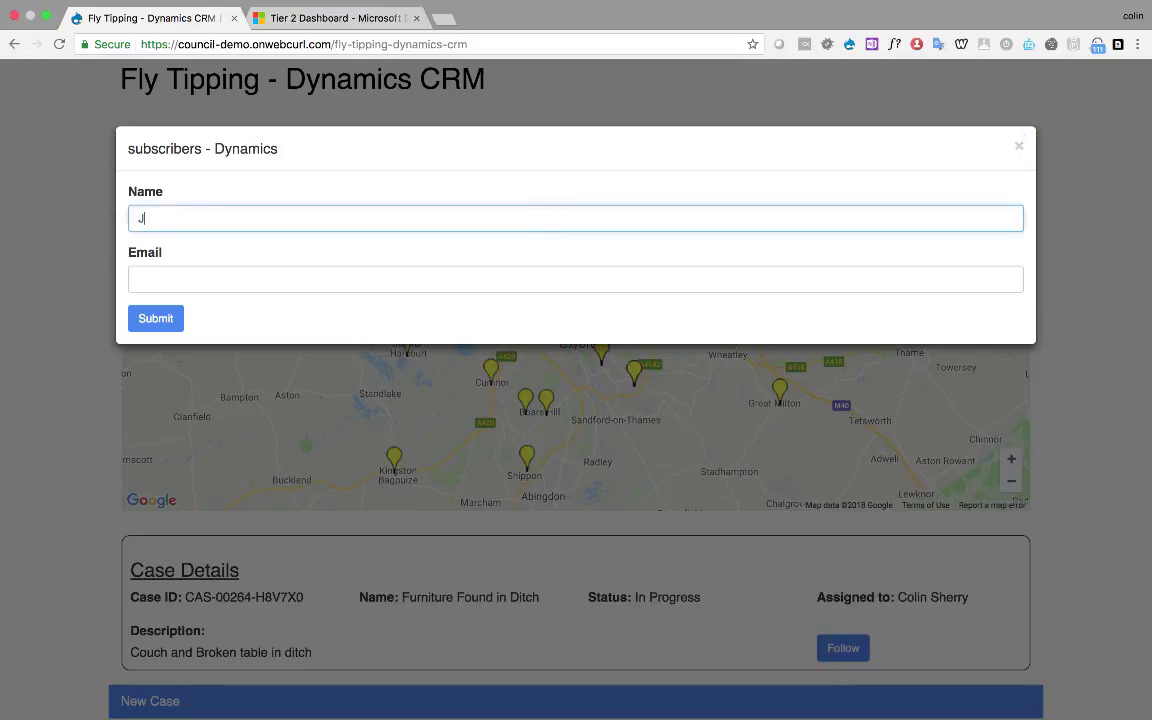
{"action": "type", "text": "enny"}
{"action": "key", "text": "Tab"}
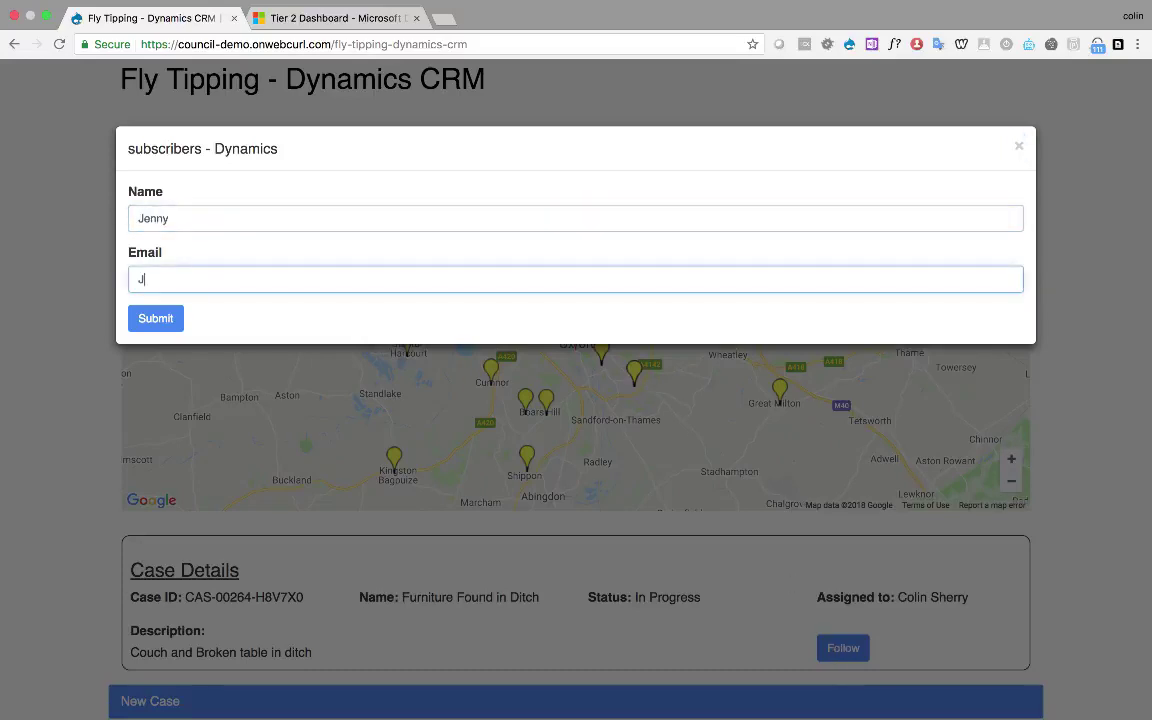
{"action": "left_click", "coordinate": [154, 319]}
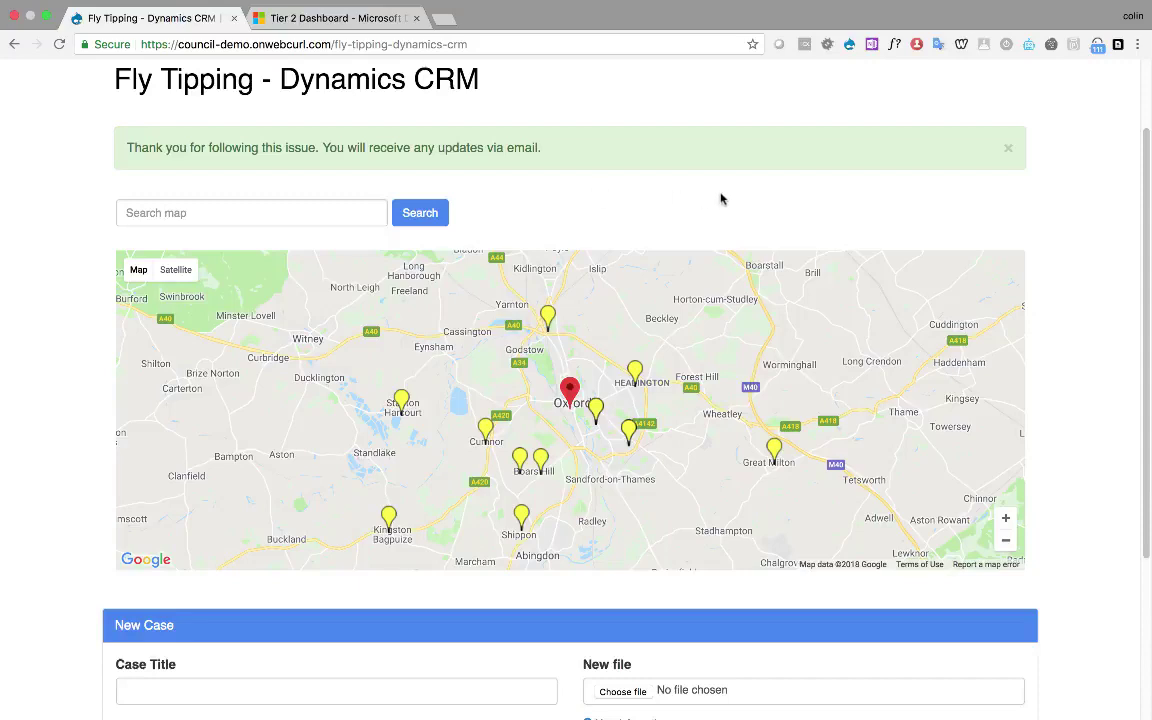
Dismiss the thank-you banner and search the map for Headington
{"action": "left_click", "coordinate": [1009, 151]}
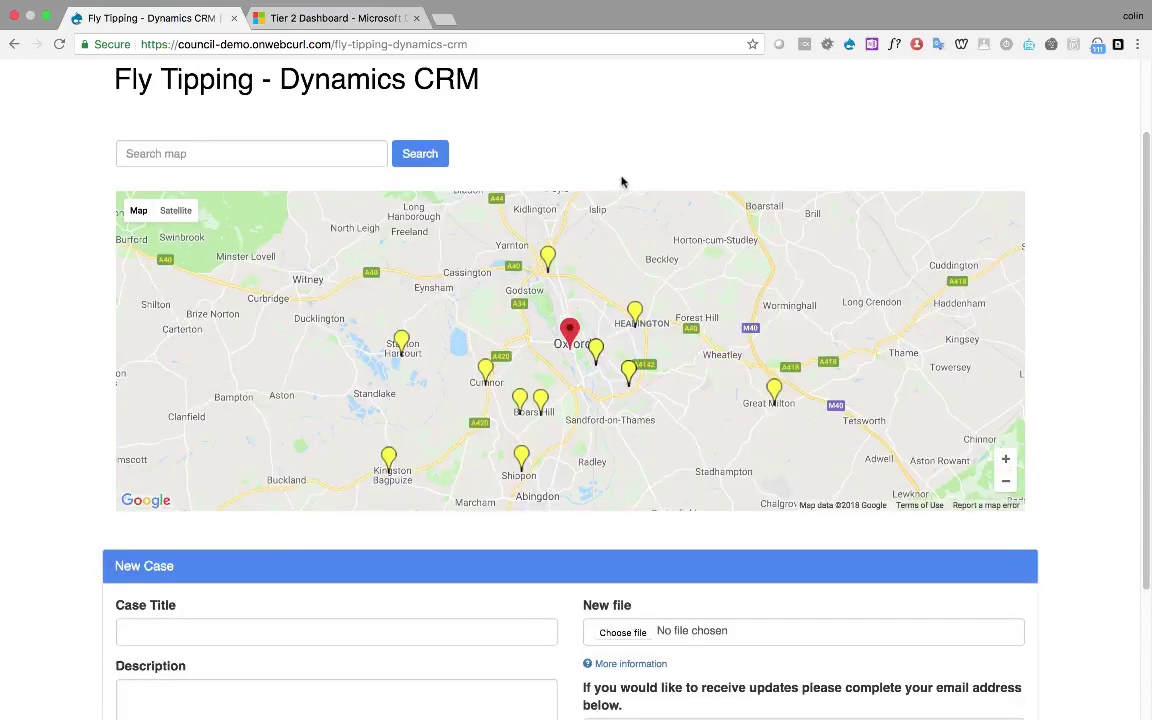
{"action": "left_click", "coordinate": [309, 154]}
{"action": "type", "text": "Headi"}
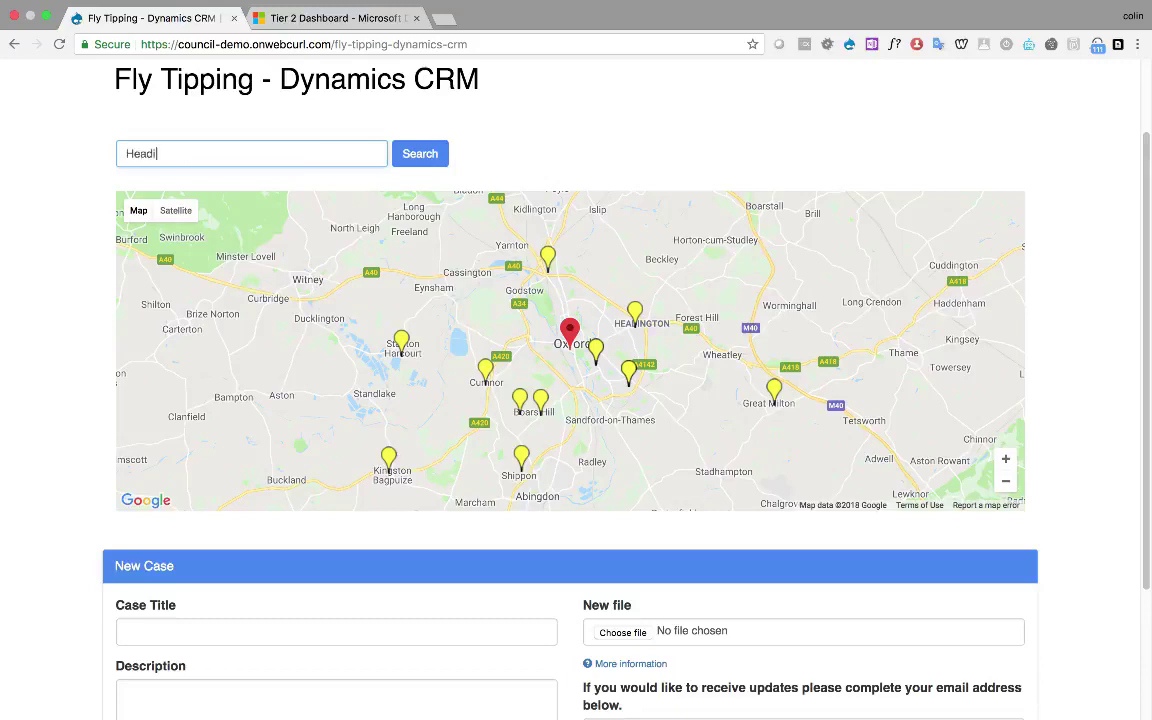
{"action": "type", "text": "ngton"}
{"action": "left_click", "coordinate": [413, 160]}
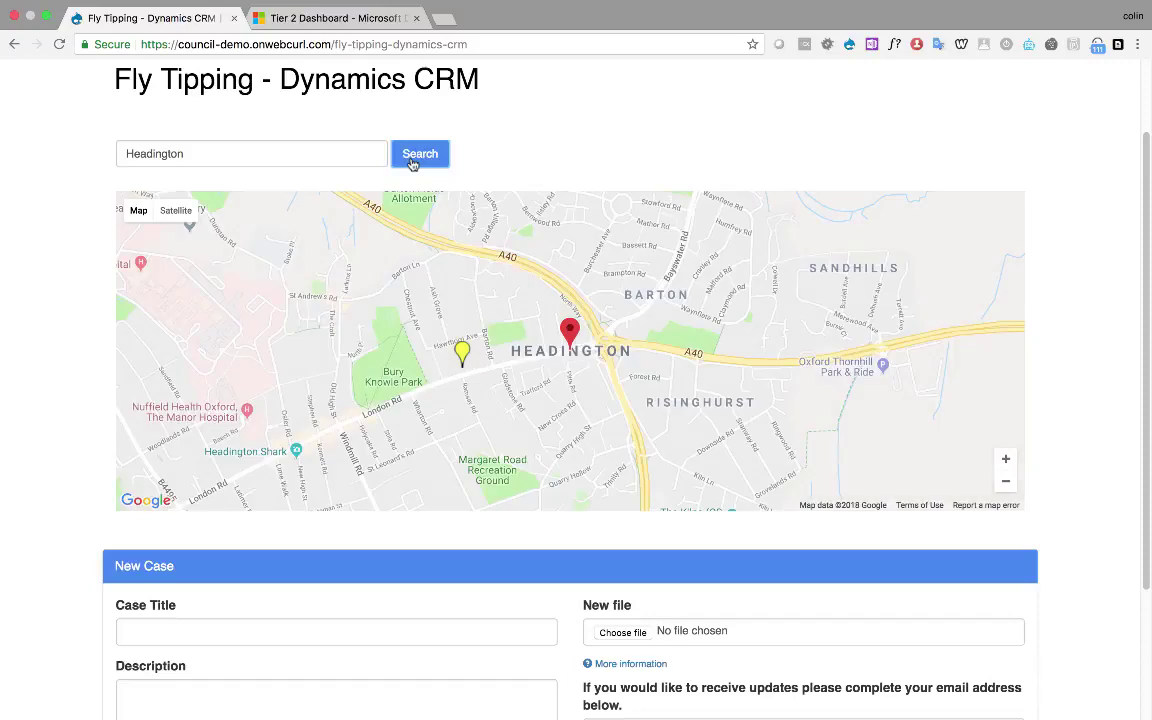
Show the Bin Bags in Street case and drag the red marker toward Barton
{"action": "left_click", "coordinate": [462, 353]}
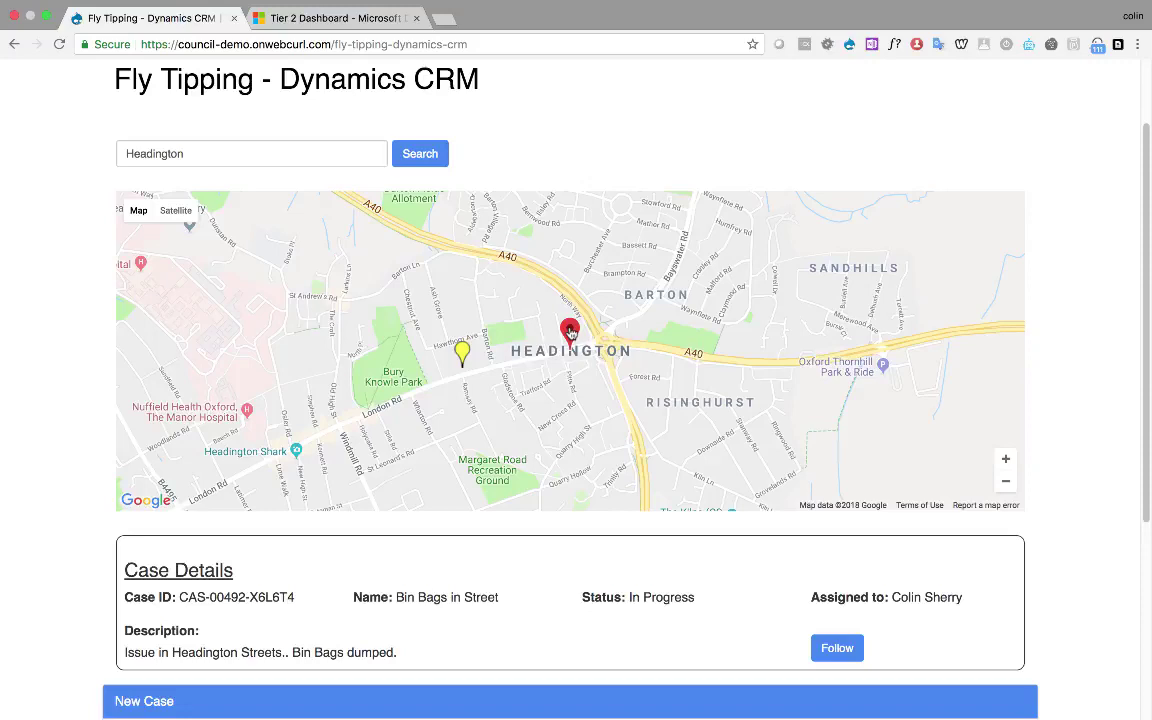
{"action": "left_click_drag", "start_coordinate": [571, 334], "coordinate": [649, 318]}
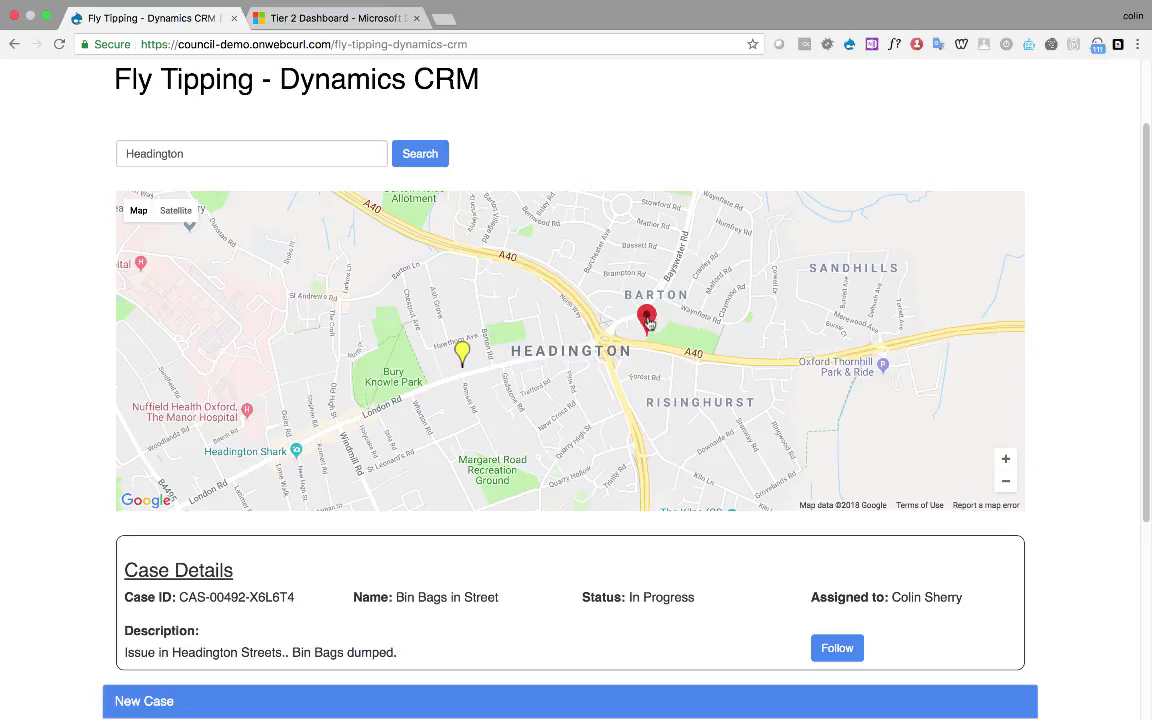
{"action": "scroll", "coordinate": [613, 421], "scroll_direction": "down", "scroll_amount": 5}
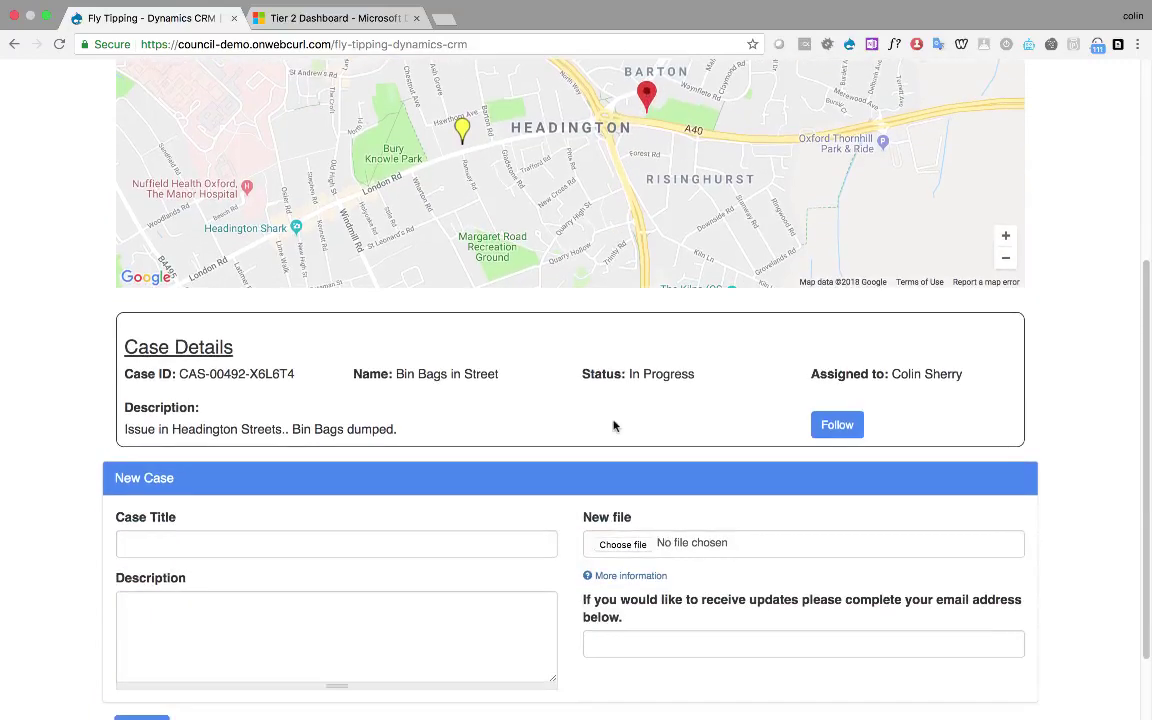
Submit case 'Headington Rubbish Dump' described 'Bath tub and gas cans dumped', with photo and update email
{"action": "left_click", "coordinate": [388, 492]}
{"action": "type", "text": "Headington Rubbish Dump"}
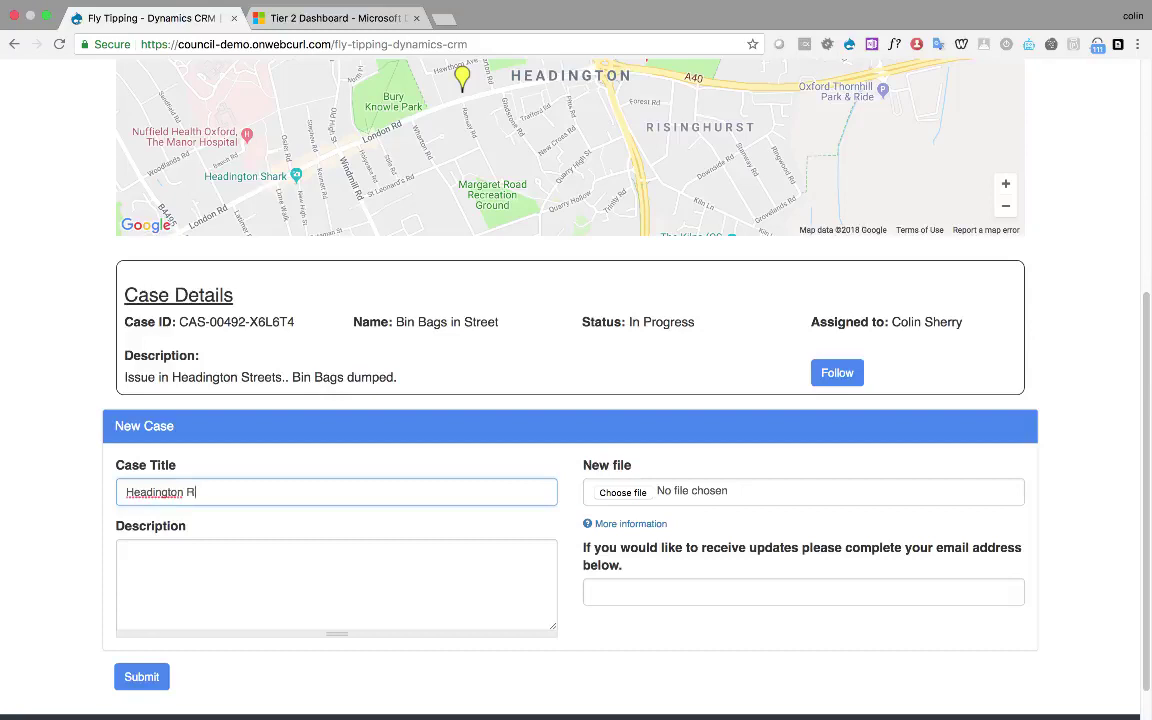
{"action": "left_click", "coordinate": [323, 550]}
{"action": "type", "text": "Bath tub and gas cans dumped"}
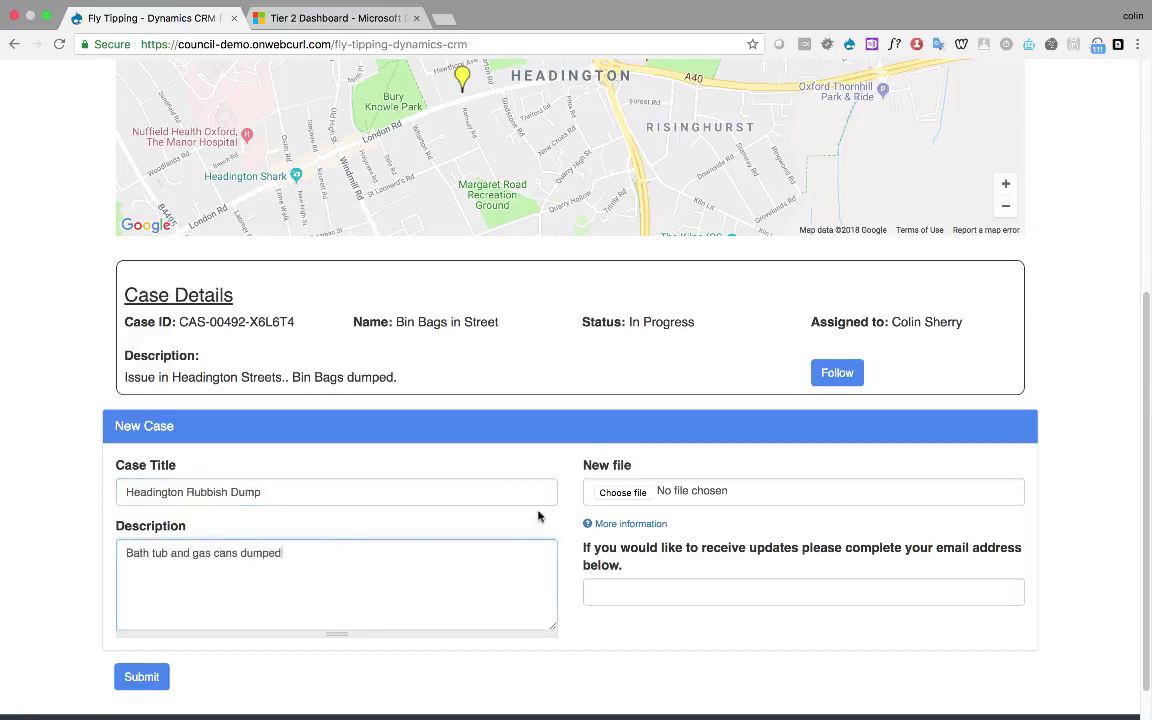
{"action": "left_click", "coordinate": [622, 492]}
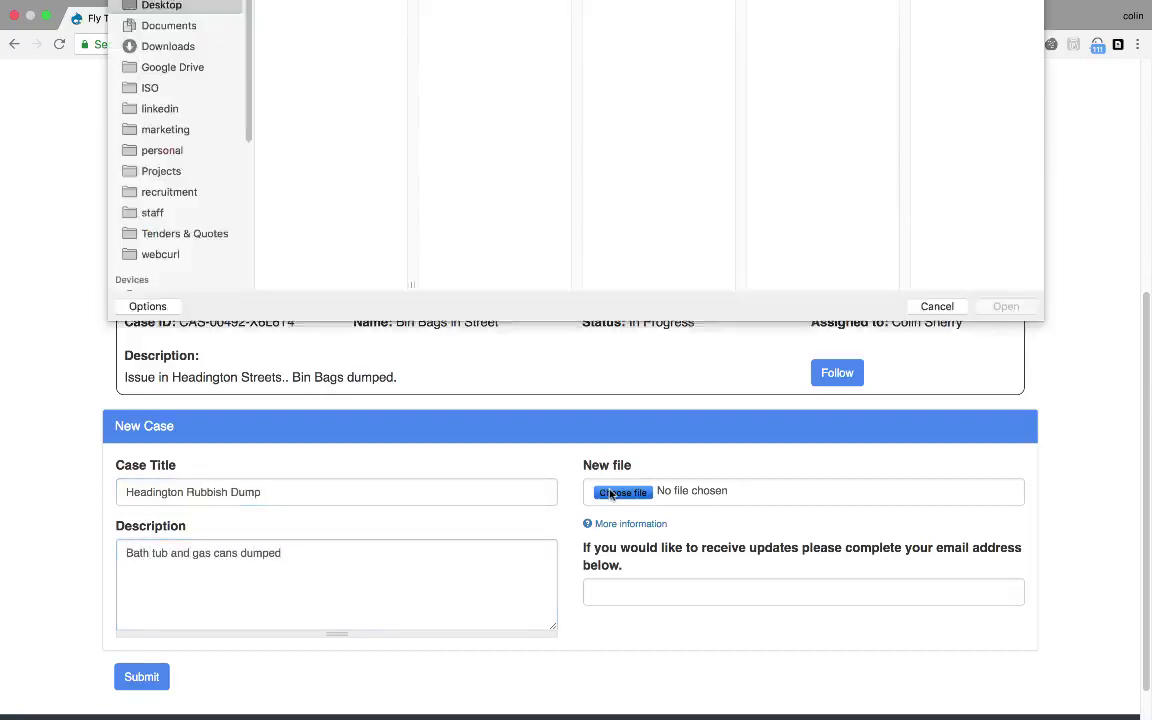
{"action": "key", "text": "Return"}
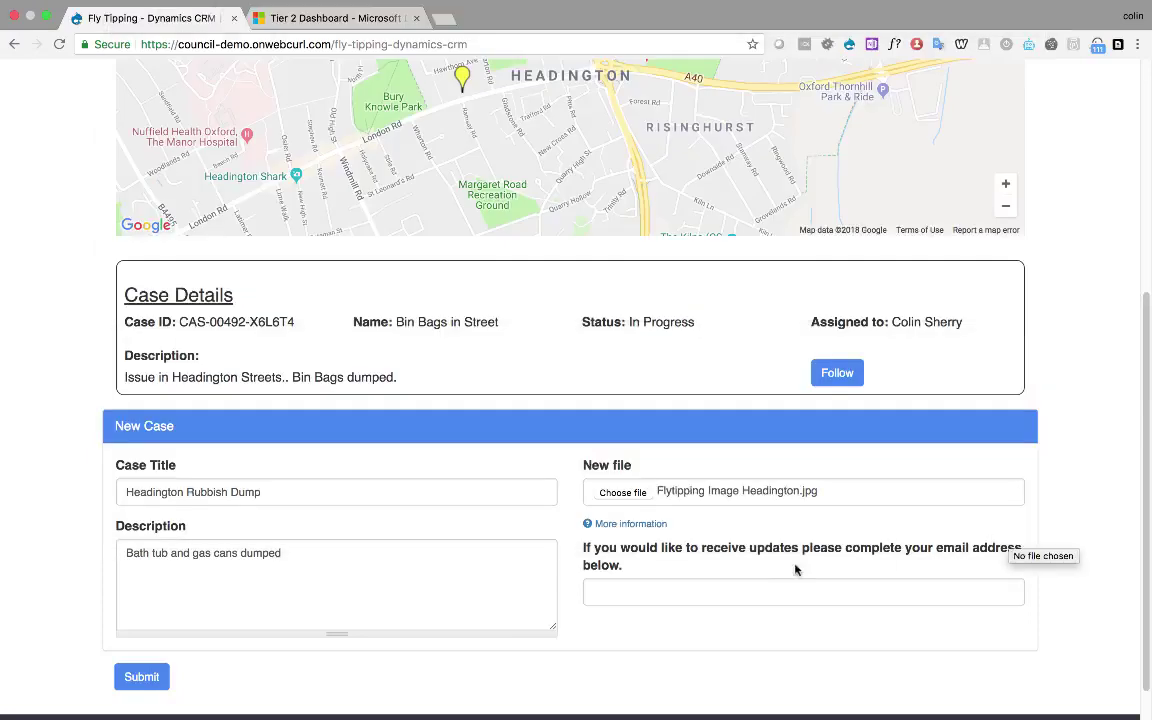
{"action": "left_click", "coordinate": [627, 591]}
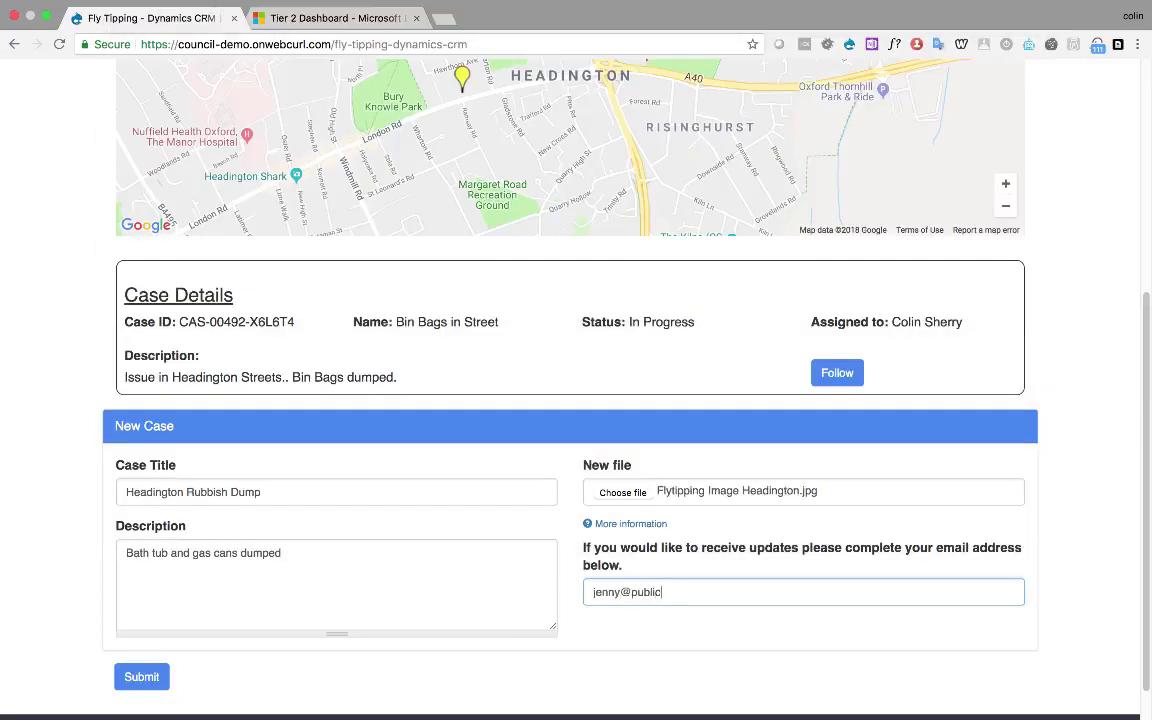
{"action": "left_click", "coordinate": [148, 677]}
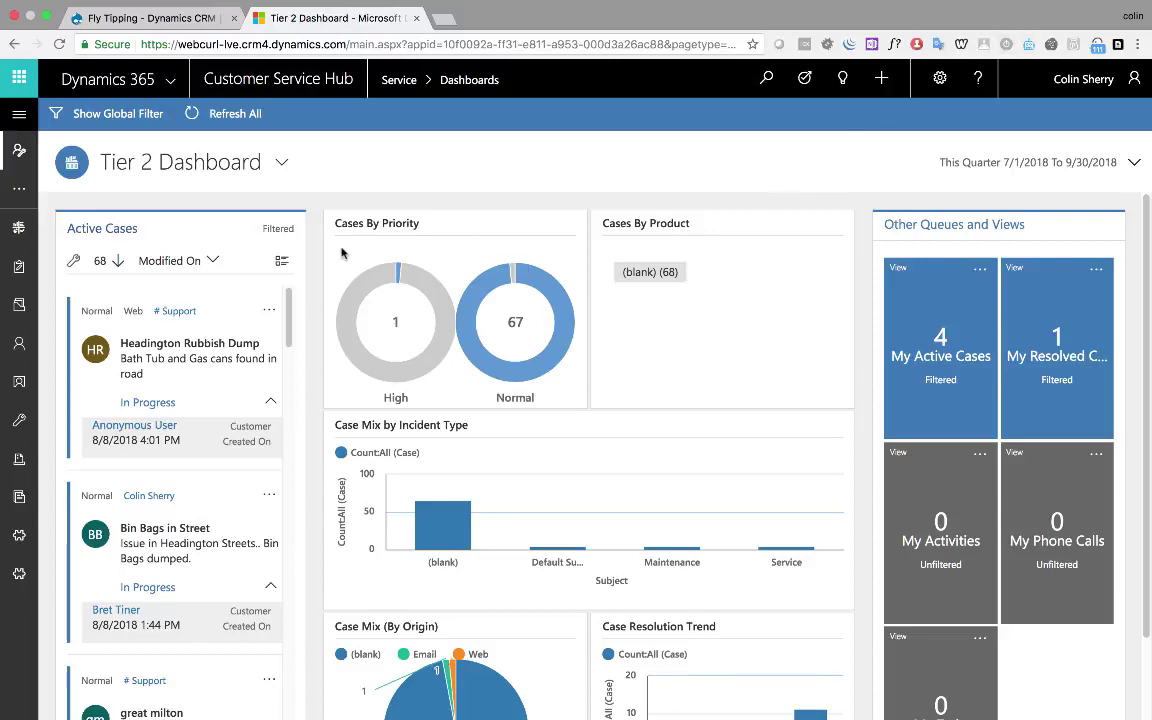
Pick the Headington Rubbish Dump queue item, removing it from the queue, then return to the Tier 2 Dashboard
{"action": "left_click", "coordinate": [17, 114]}
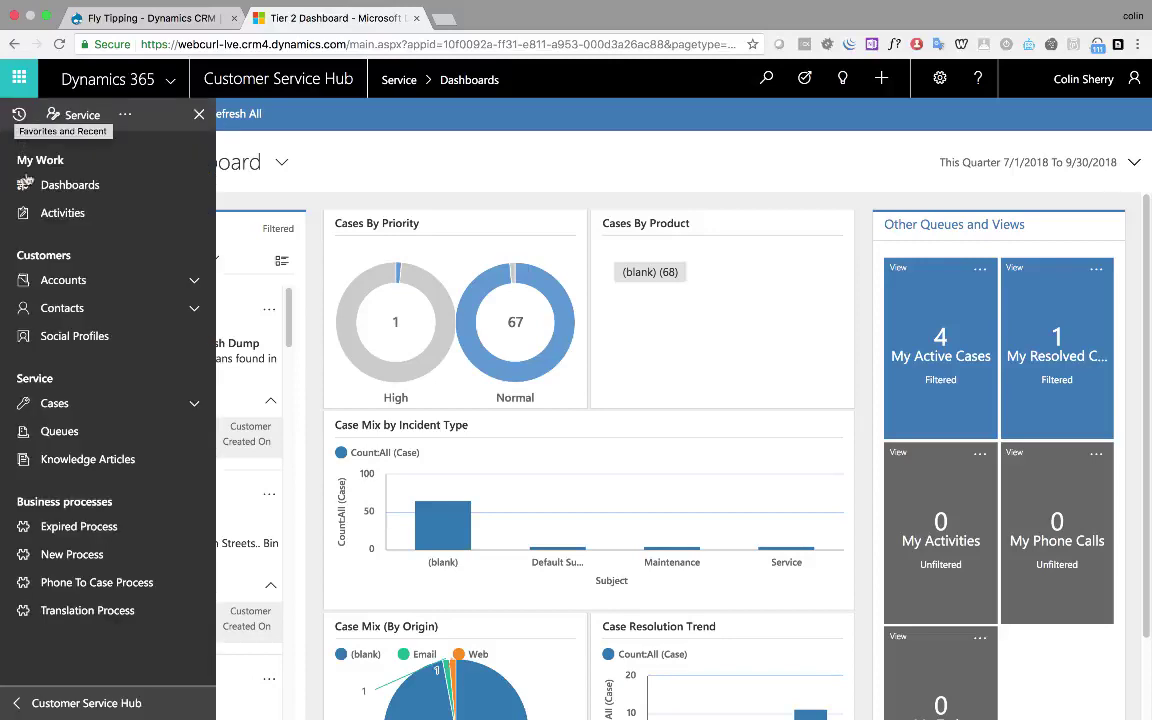
{"action": "left_click", "coordinate": [59, 431]}
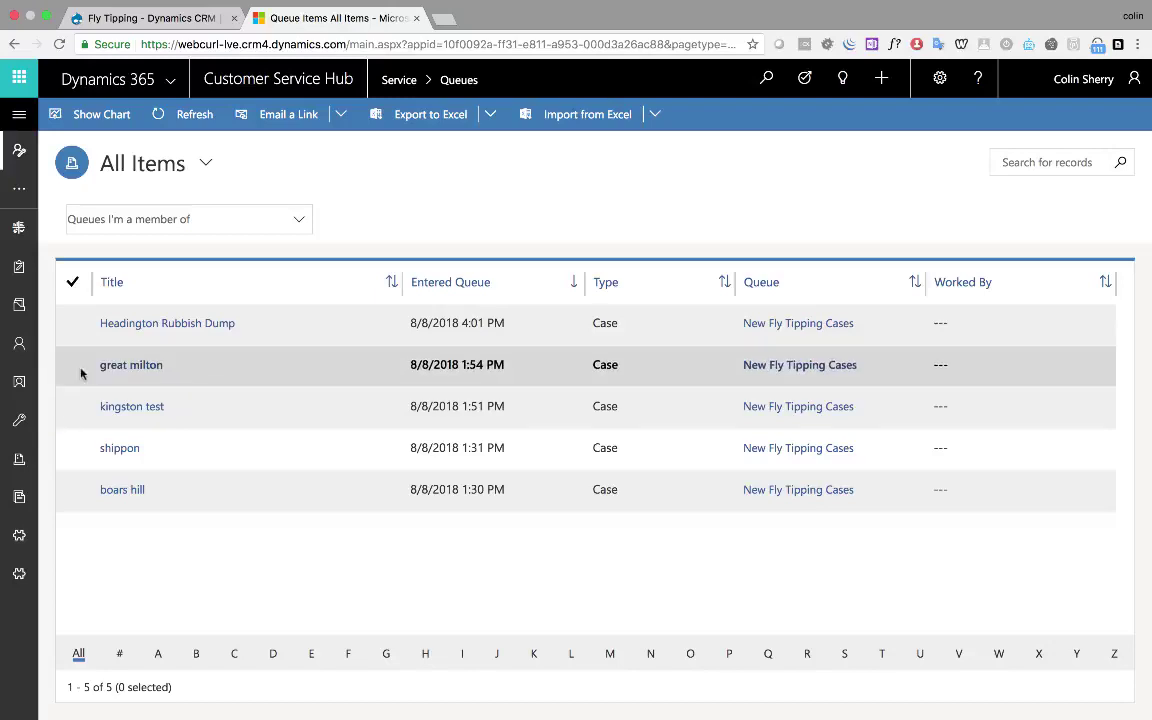
{"action": "left_click", "coordinate": [71, 325]}
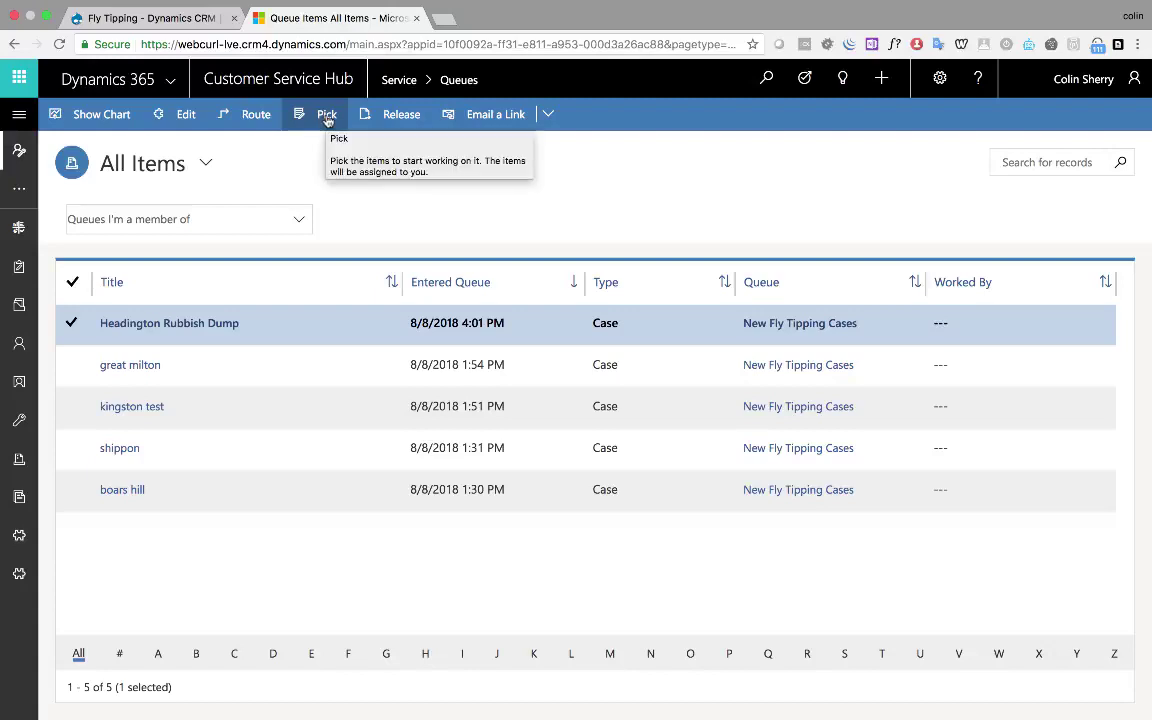
{"action": "left_click", "coordinate": [327, 116]}
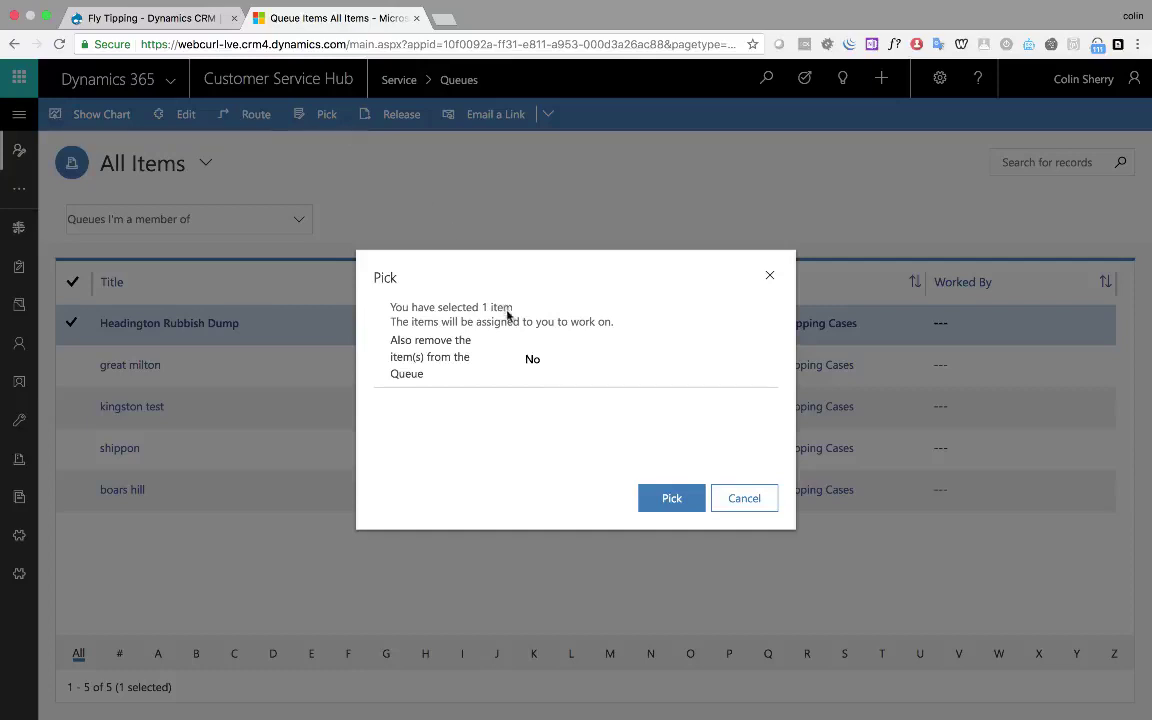
{"action": "left_click", "coordinate": [536, 362]}
{"action": "left_click", "coordinate": [665, 500]}
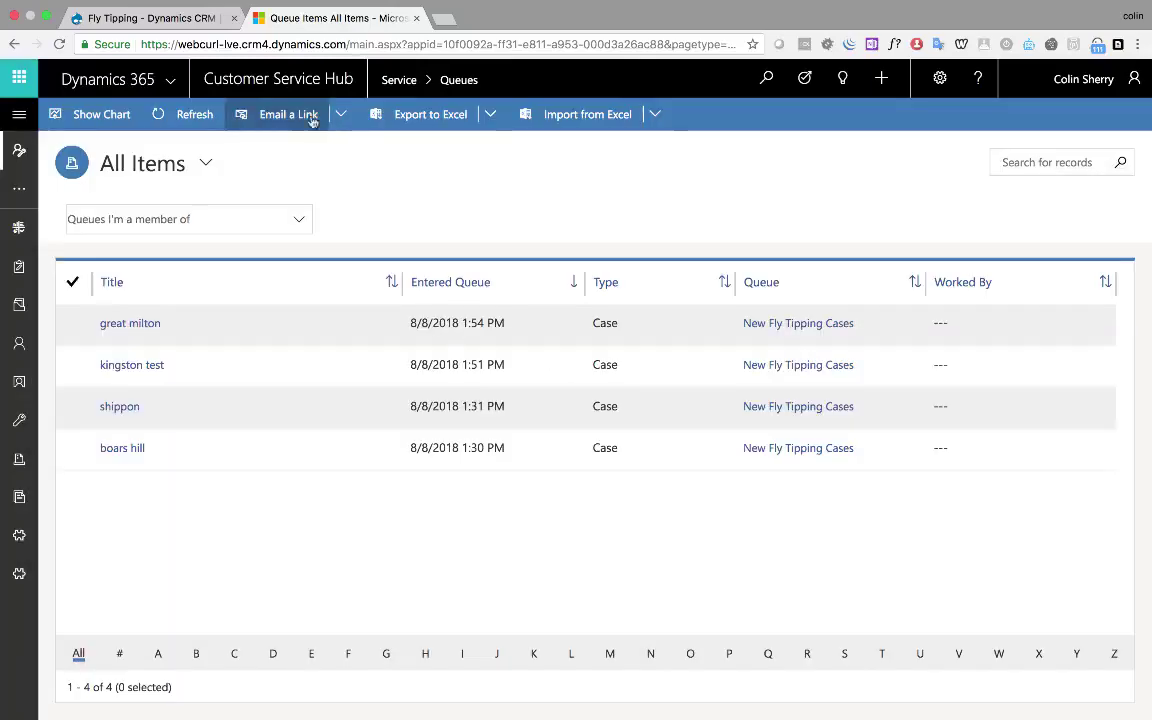
{"action": "left_click", "coordinate": [297, 79]}
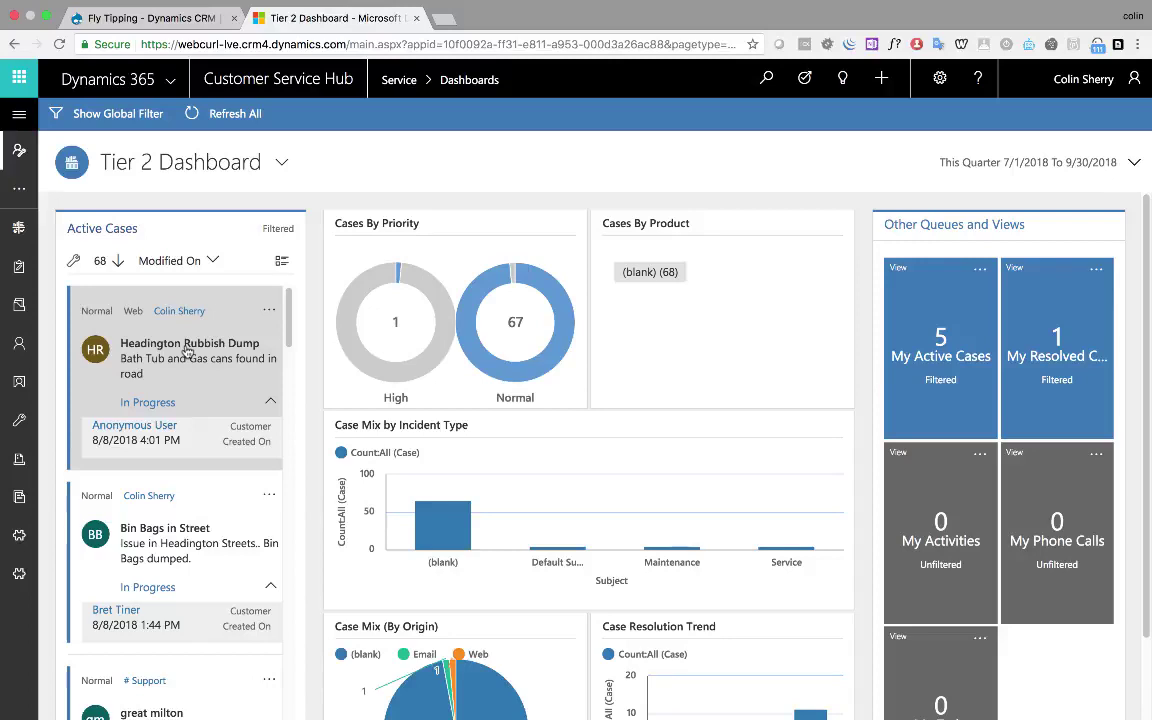
Open the Headington Rubbish Dump case and its linked Fly Tipping web form record
{"action": "left_click", "coordinate": [186, 352]}
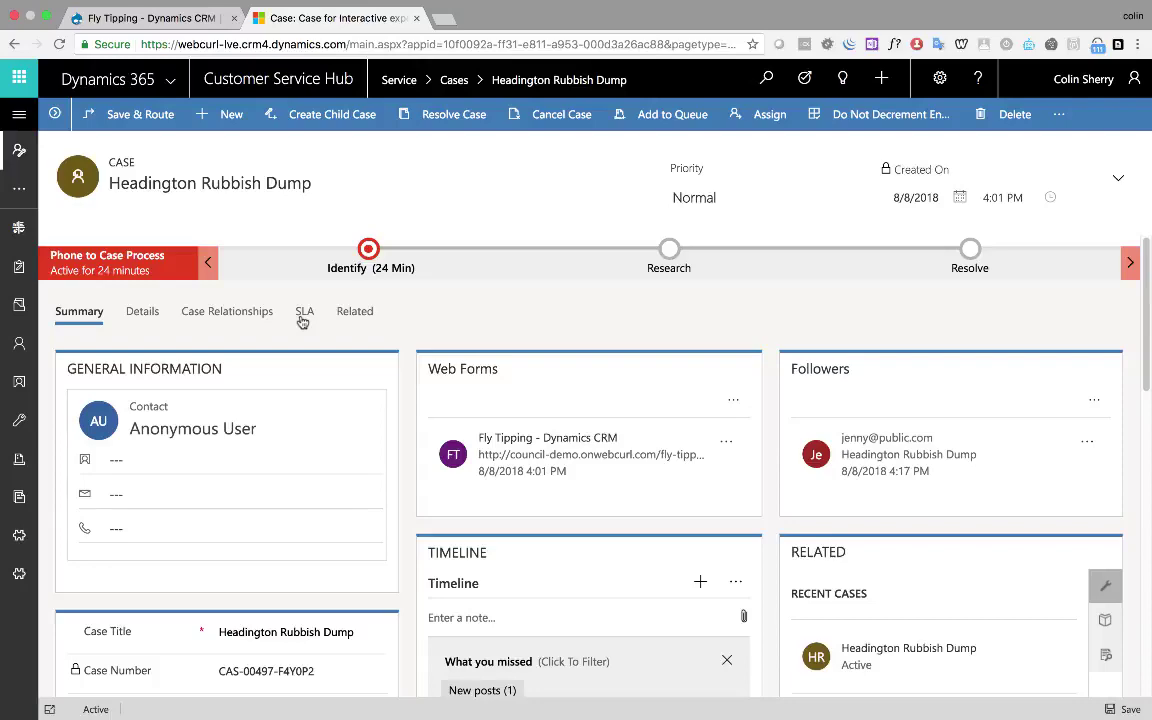
{"action": "scroll", "coordinate": [303, 322], "scroll_direction": "down", "scroll_amount": 3}
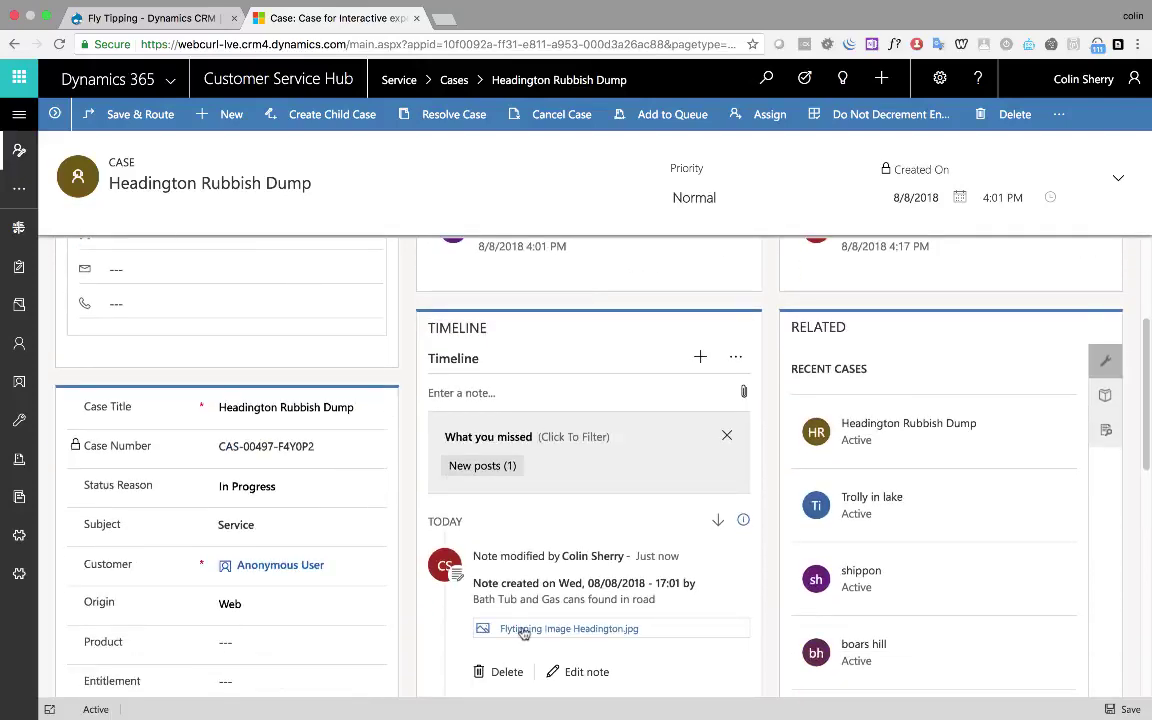
{"action": "scroll", "coordinate": [517, 594], "scroll_direction": "down", "scroll_amount": 1}
{"action": "scroll", "coordinate": [517, 594], "scroll_direction": "down", "scroll_amount": 2}
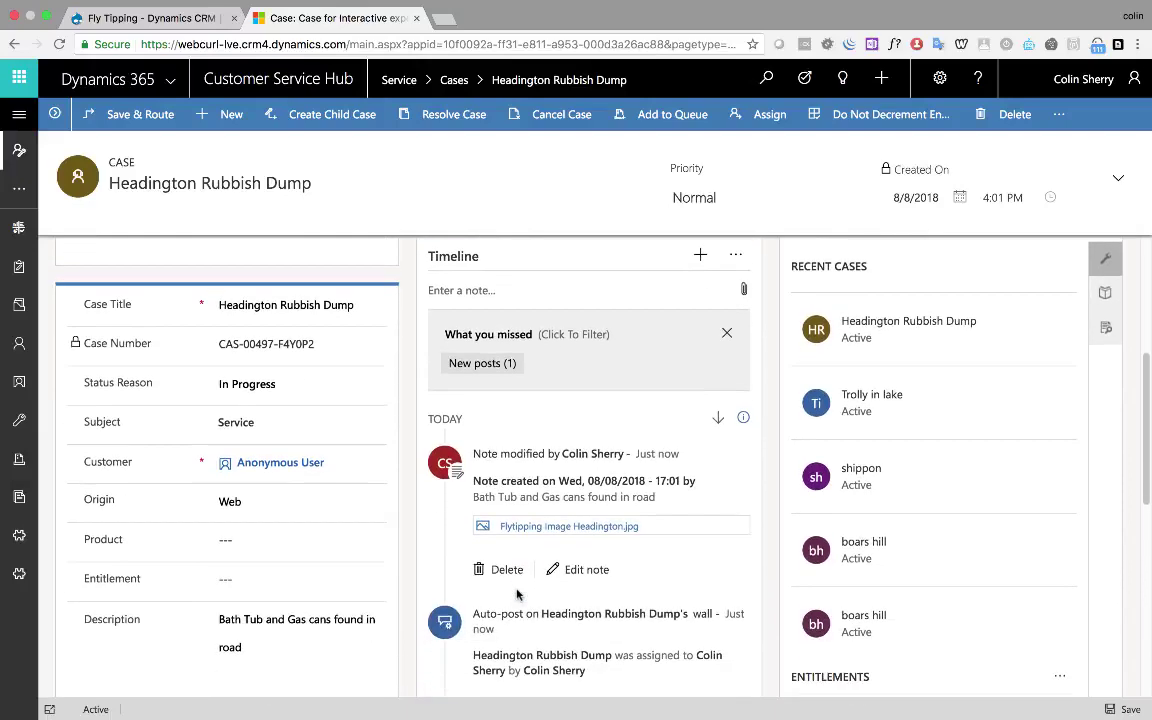
{"action": "scroll", "coordinate": [517, 594], "scroll_direction": "up", "scroll_amount": 5}
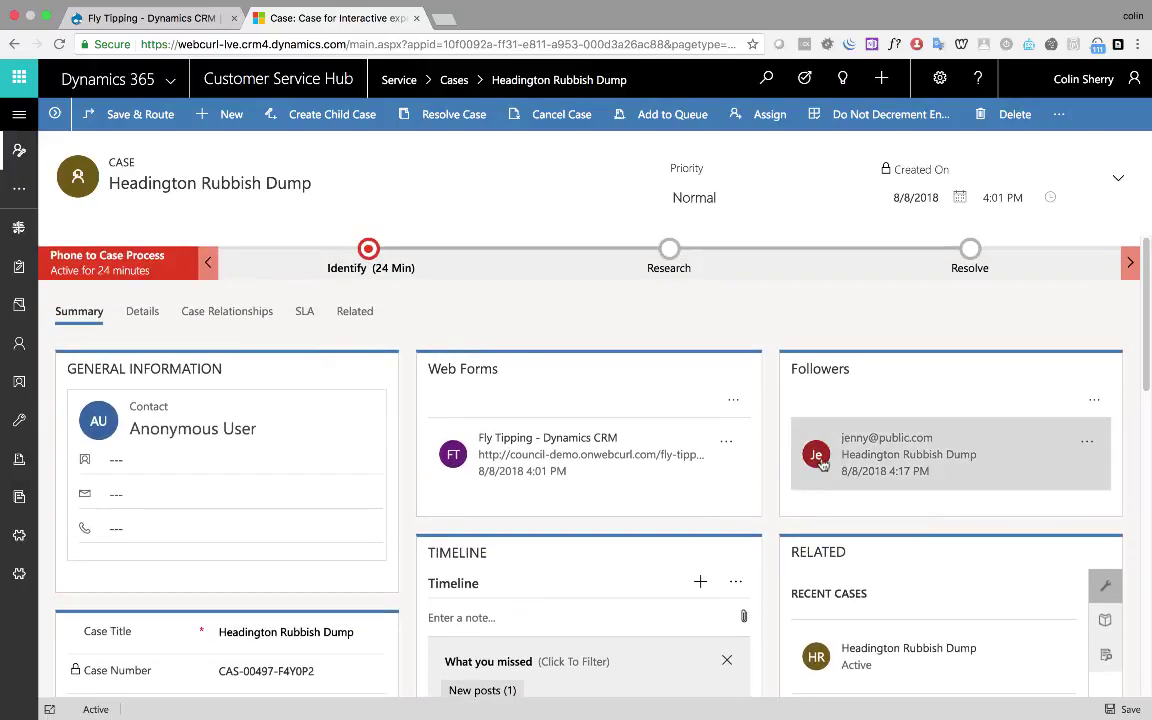
{"action": "left_click", "coordinate": [663, 455]}
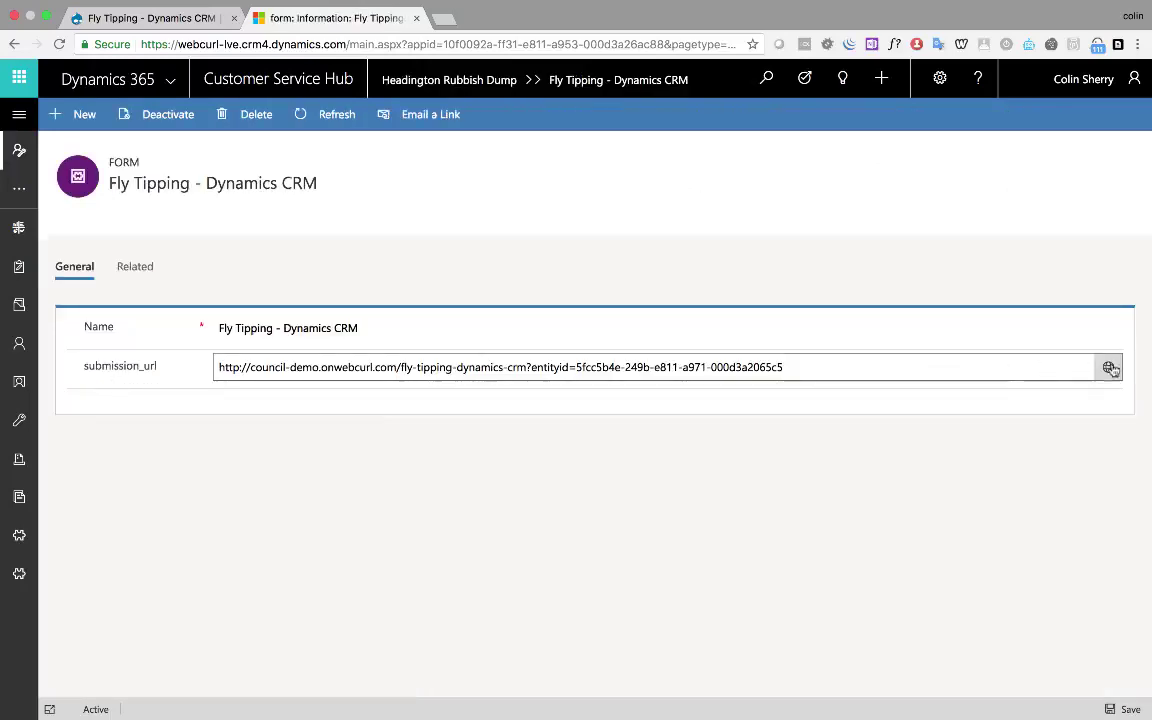
View the original submission page from the submission_url field, then close that tab
{"action": "left_click", "coordinate": [1110, 369]}
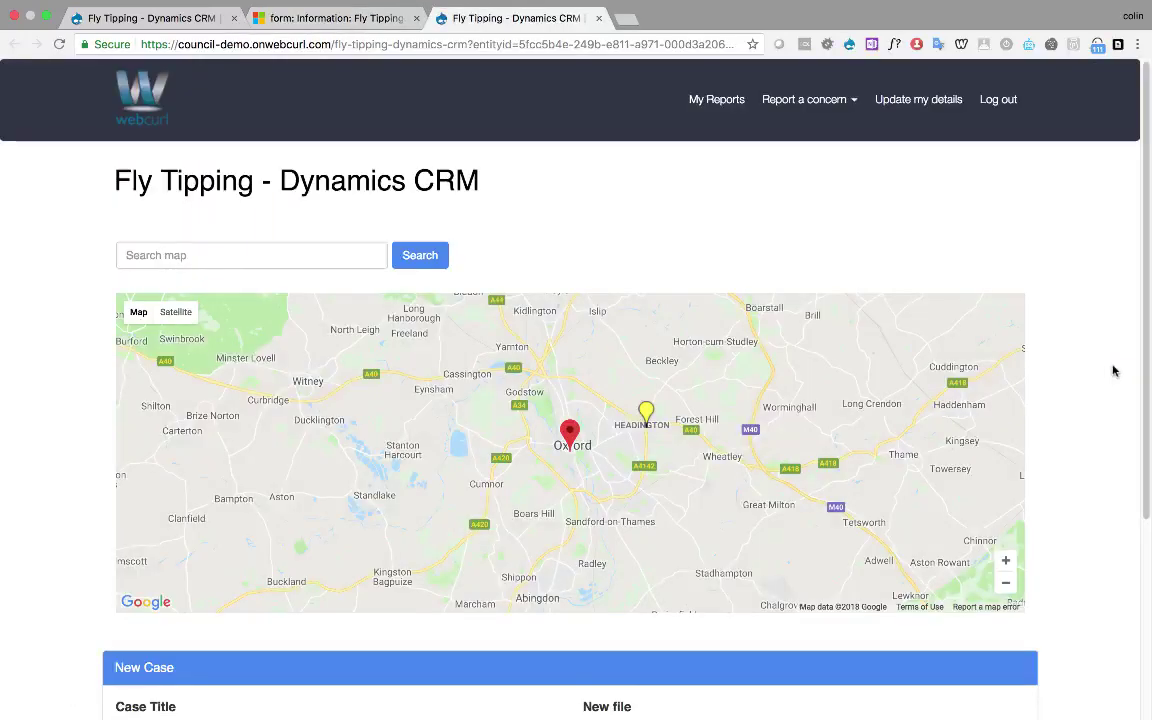
{"action": "scroll", "coordinate": [1113, 371], "scroll_direction": "down", "scroll_amount": 3}
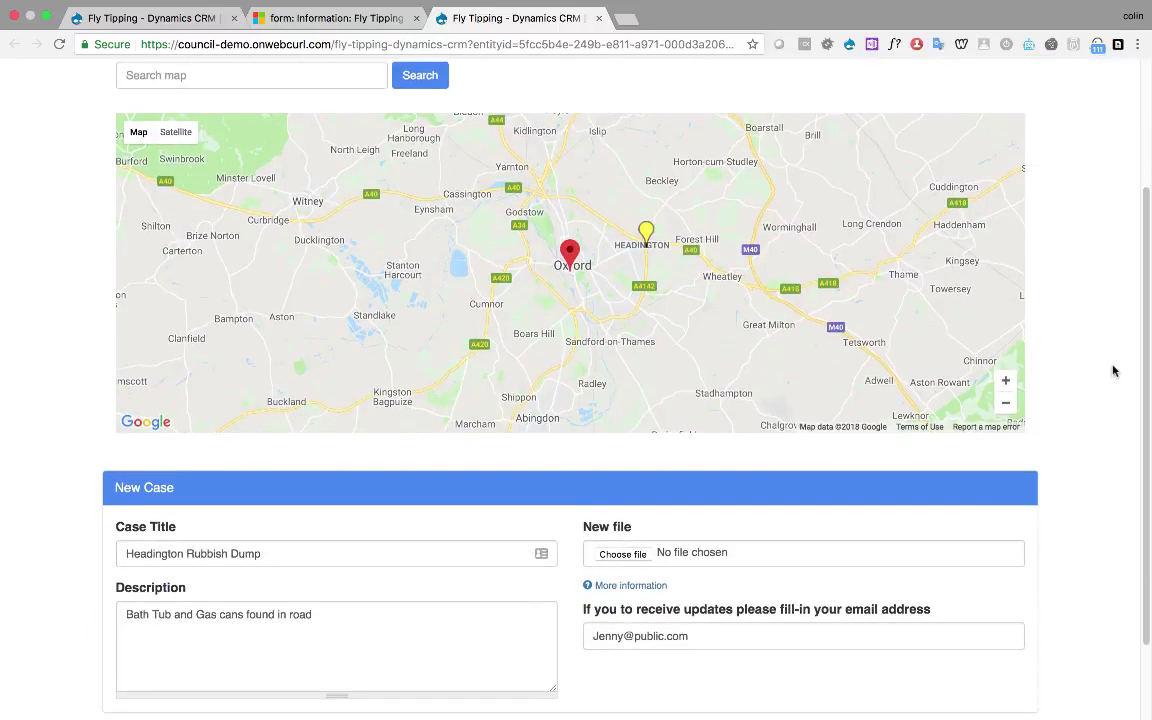
{"action": "scroll", "coordinate": [1113, 371], "scroll_direction": "up", "scroll_amount": 3}
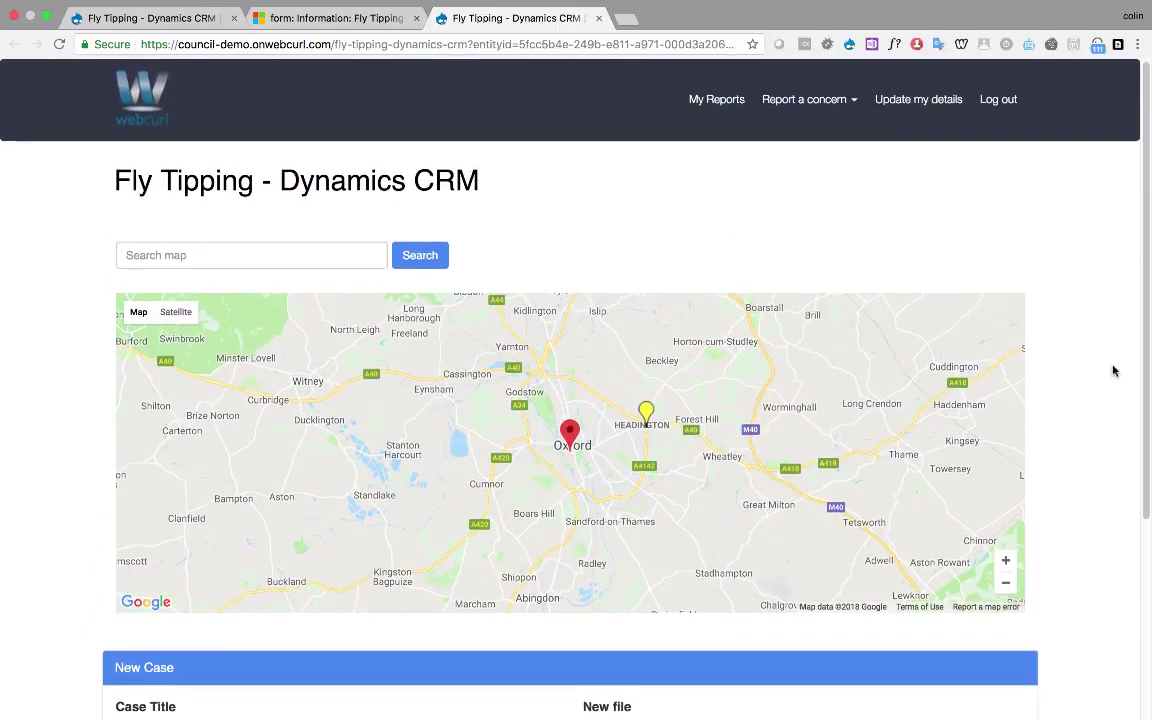
{"action": "key", "text": "super+w"}
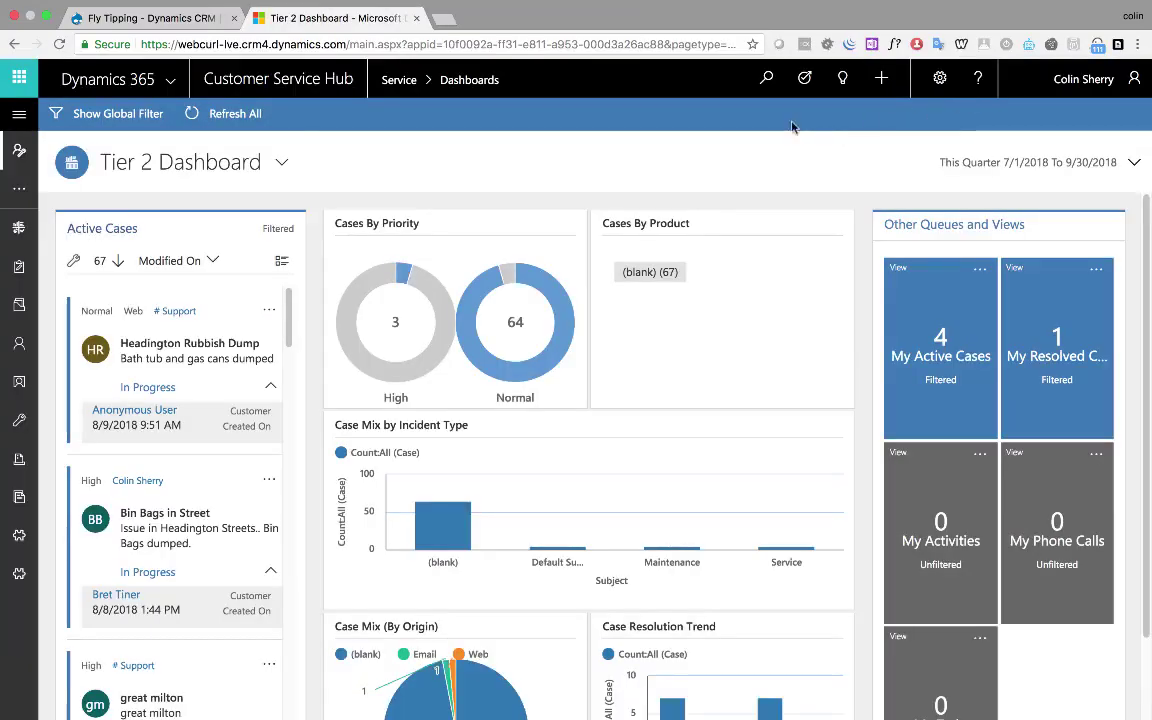
Search Dynamics 365 for 'furniture' and open the Furniture Found in Ditch case
{"action": "left_click", "coordinate": [765, 88]}
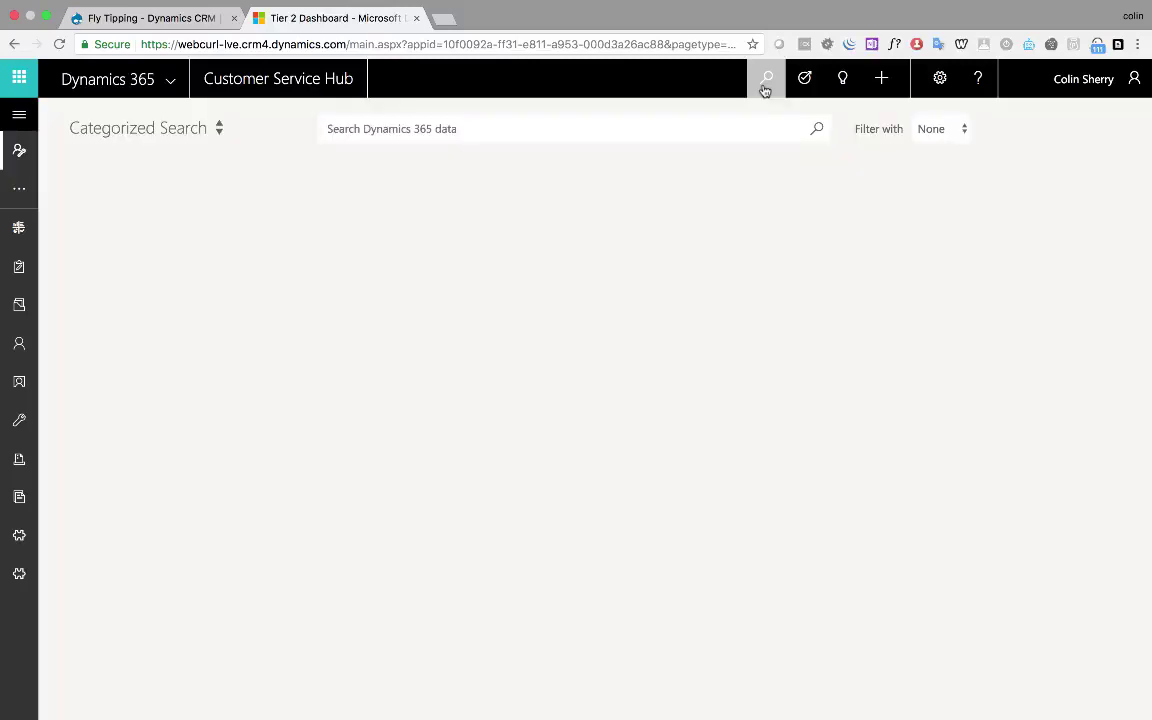
{"action": "type", "text": "fur"}
{"action": "type", "text": "niture"}
{"action": "key", "text": "Return"}
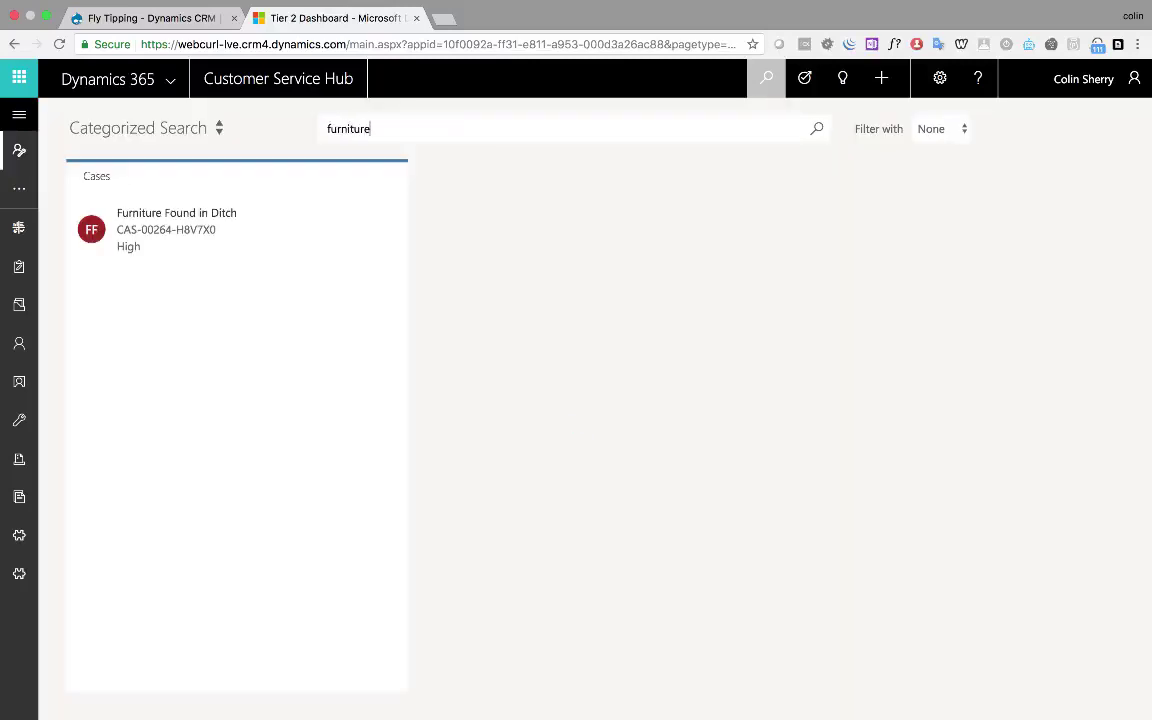
{"action": "left_click", "coordinate": [169, 234]}
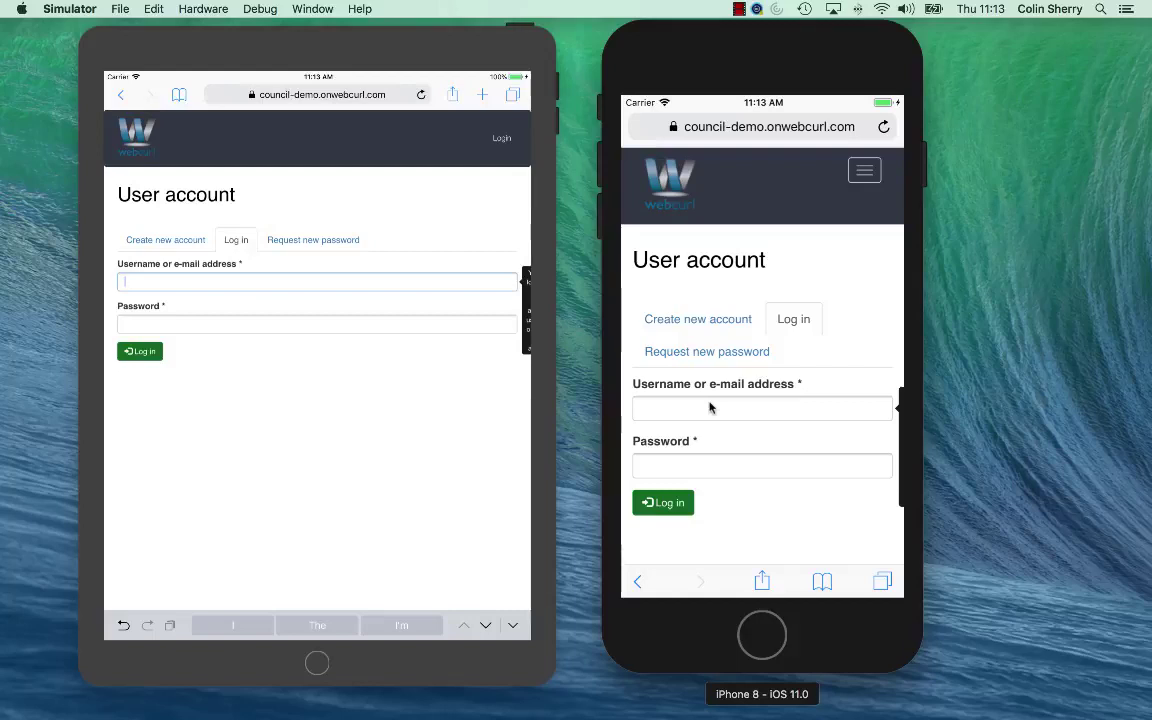
Log in to the council portal on the iPhone with the account username and password
{"action": "left_click", "coordinate": [710, 407]}
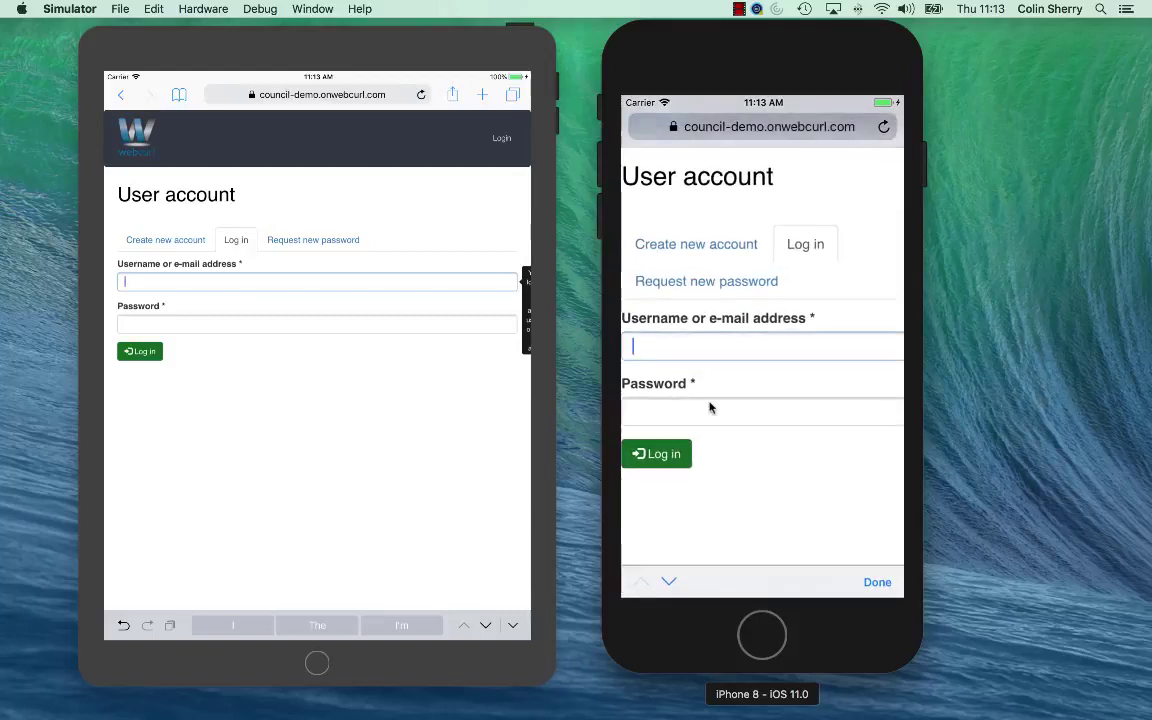
{"action": "type", "text": "Bret"}
{"action": "key", "text": "Tab"}
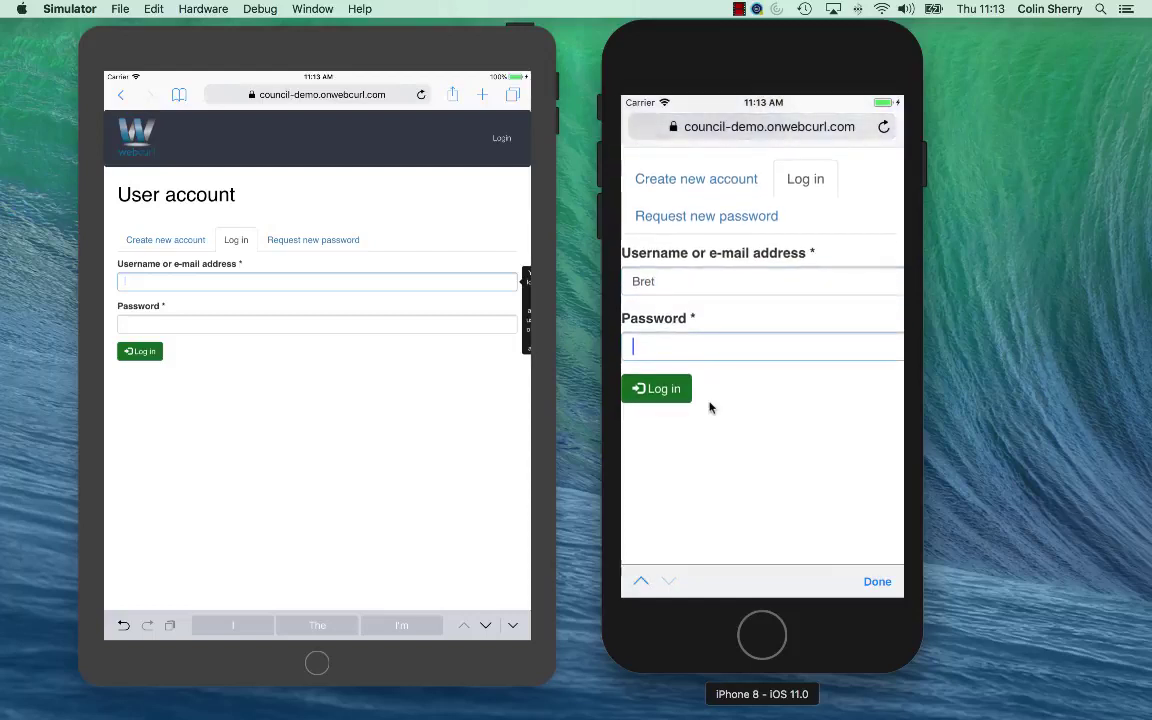
{"action": "type", "text": "Password123"}
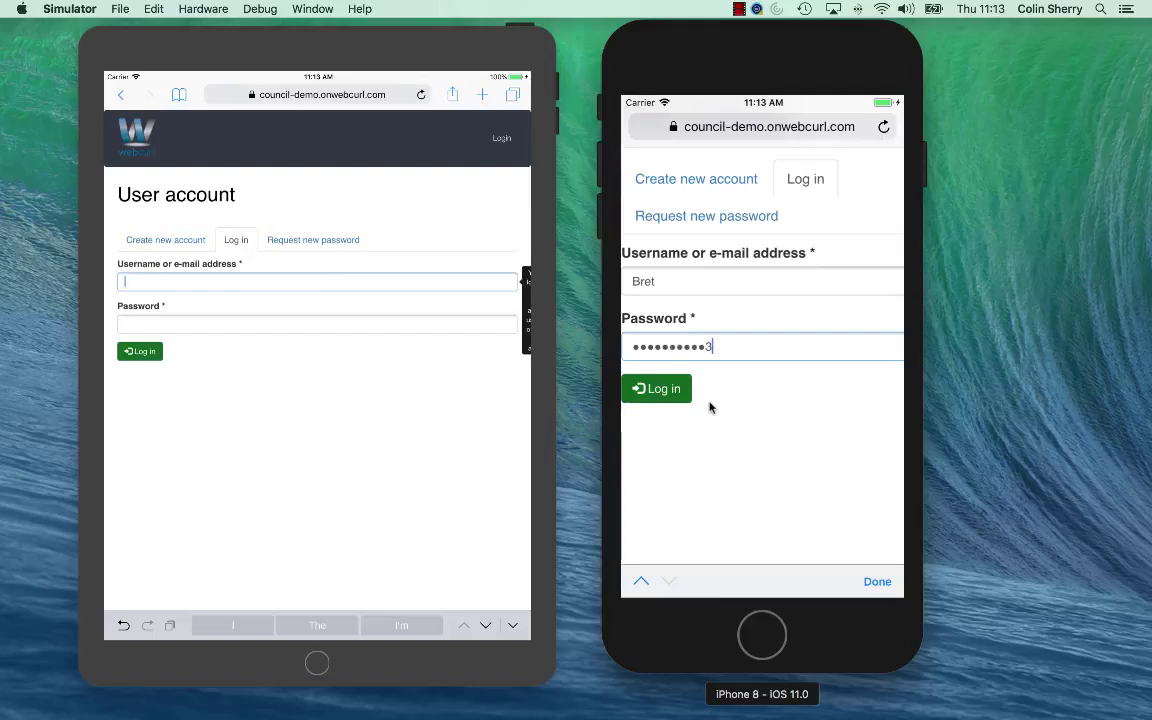
{"action": "left_click", "coordinate": [649, 397]}
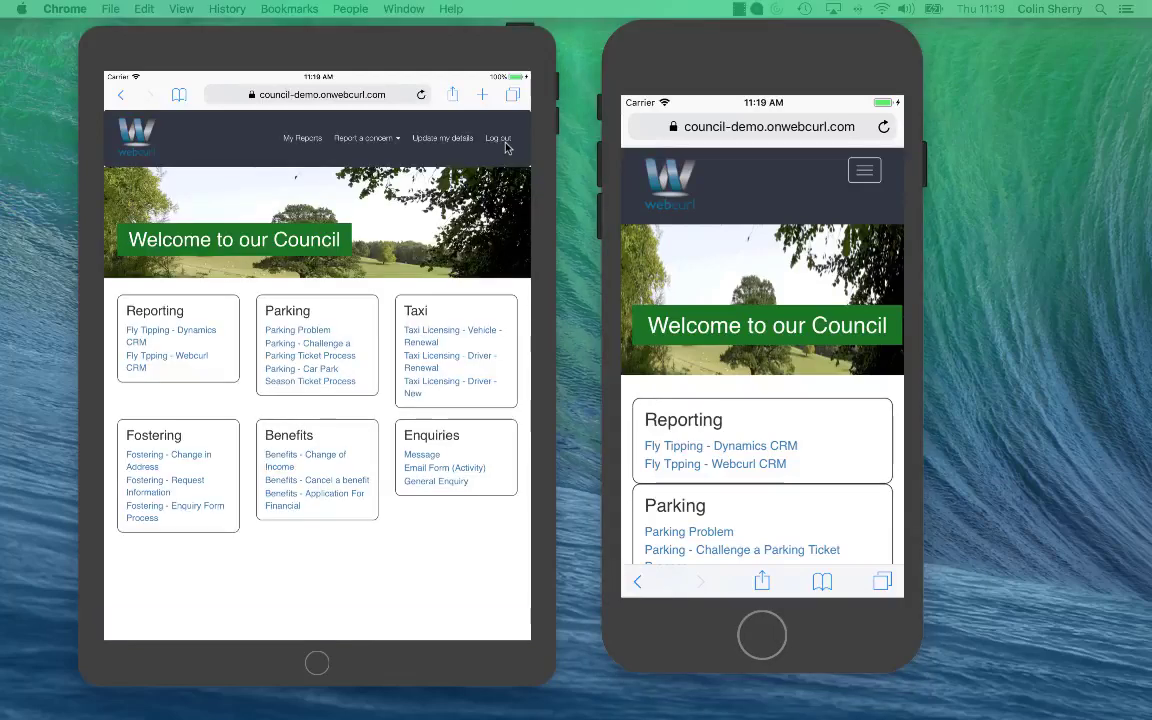
On the iPhone, open the Fly Tipping - Dynamics CRM report page under Reporting
{"action": "left_click", "coordinate": [865, 174]}
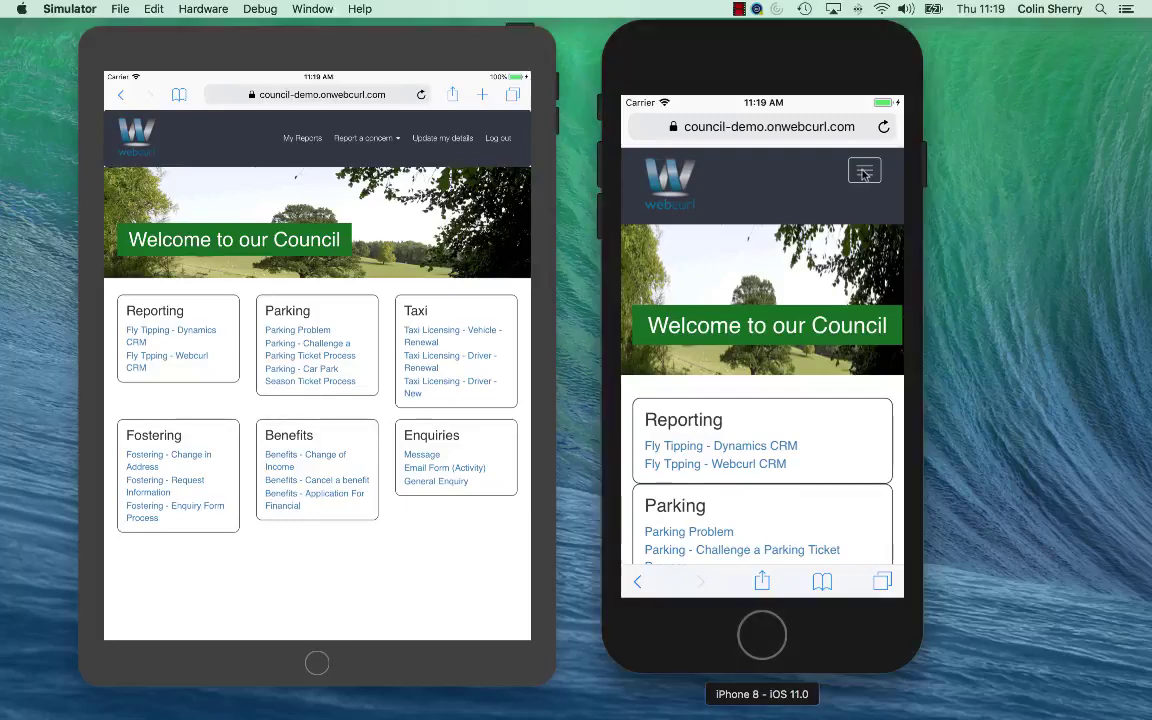
{"action": "left_click", "coordinate": [864, 174]}
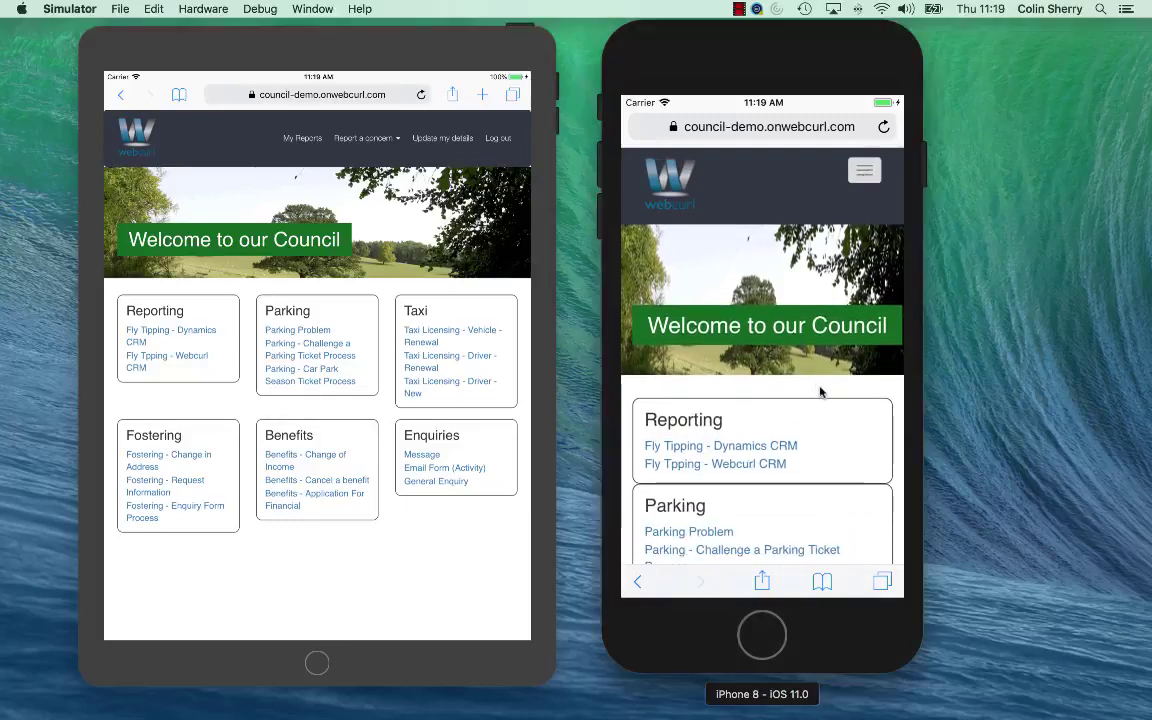
{"action": "left_click_drag", "start_coordinate": [818, 386], "coordinate": [805, 229]}
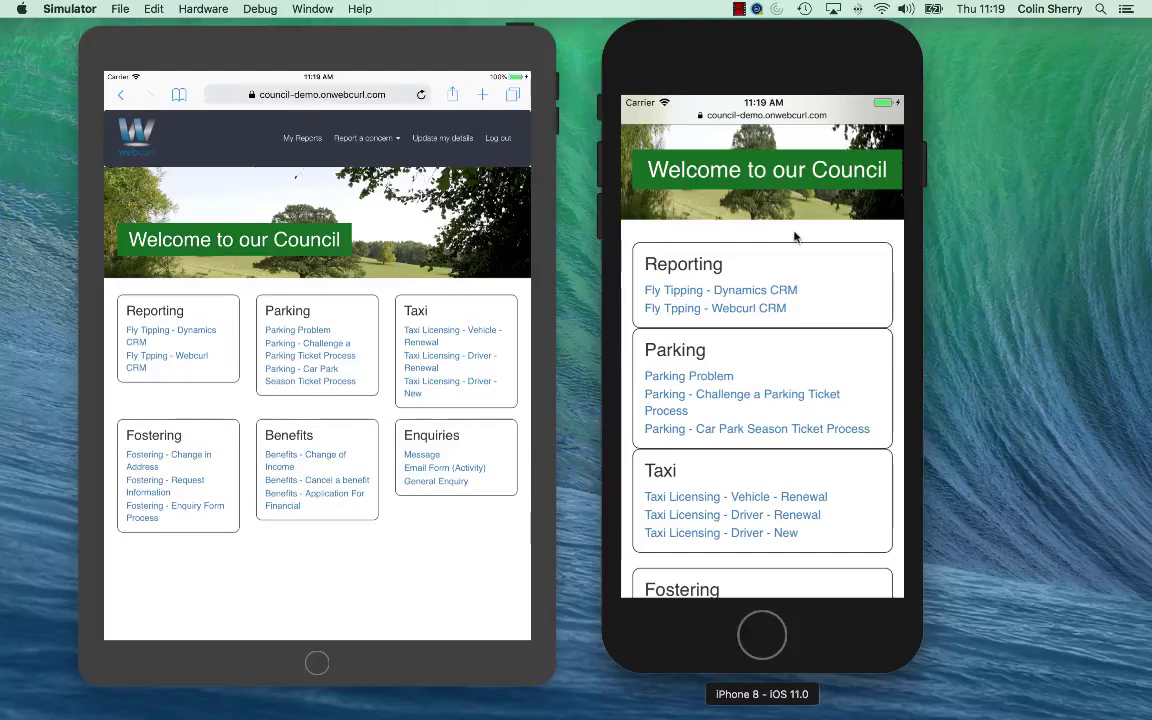
{"action": "left_click", "coordinate": [736, 292]}
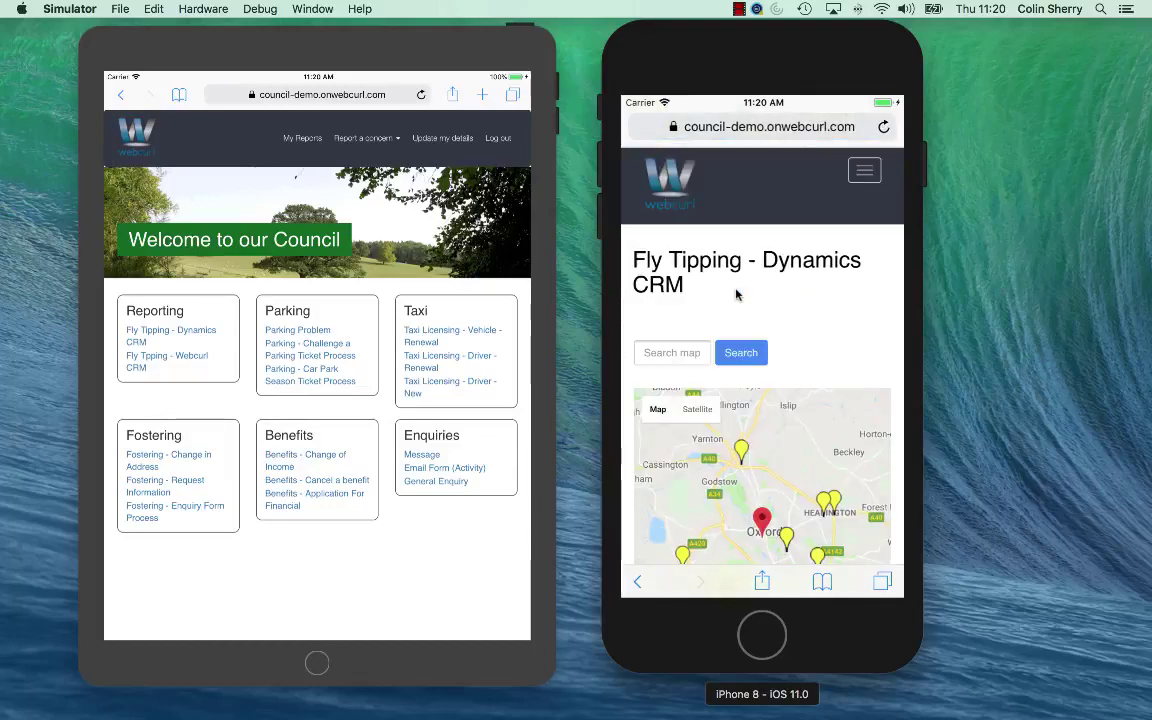
Drag the red map marker onto the fly-tipping spot and fine-tune its position
{"action": "left_click_drag", "start_coordinate": [830, 313], "coordinate": [825, 162]}
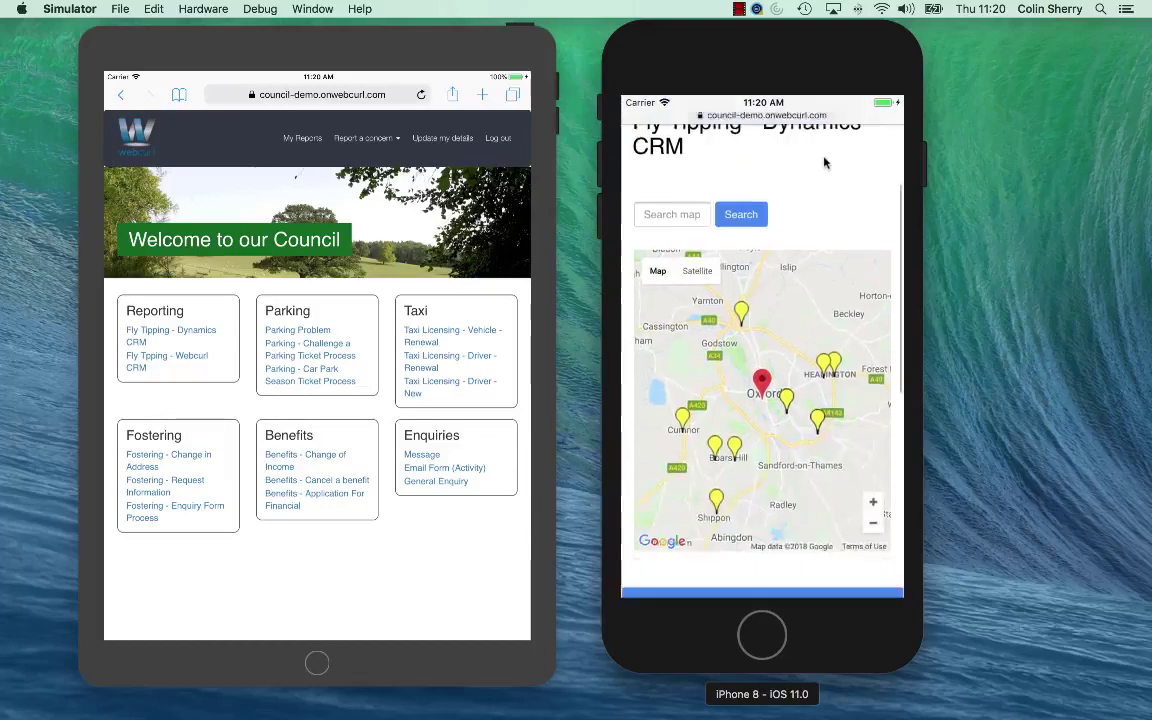
{"action": "left_click_drag", "start_coordinate": [757, 319], "coordinate": [790, 106]}
{"action": "left_click_drag", "start_coordinate": [759, 508], "coordinate": [738, 267]}
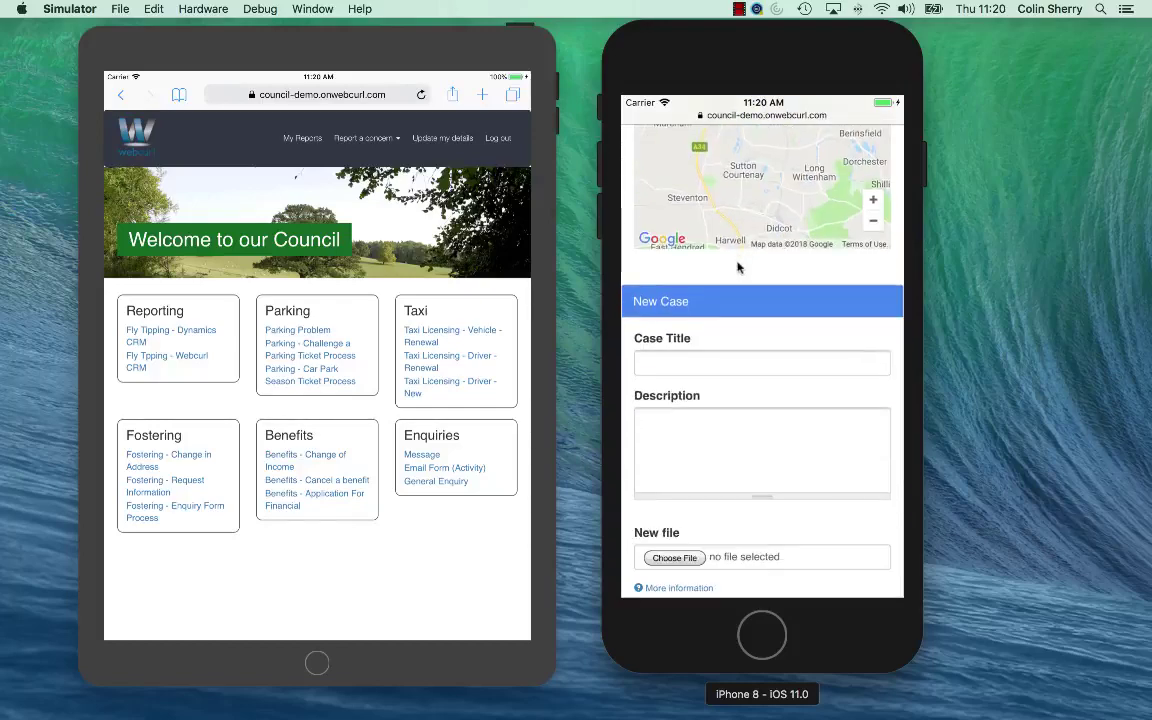
Submit case 'Mixed Rubbish Found in Layby', described 'Van Dumped Rubbish', with the reporter's e-mail address
{"action": "left_click", "coordinate": [690, 363]}
{"action": "type", "text": "Mixed Rubbish Found in Layby"}
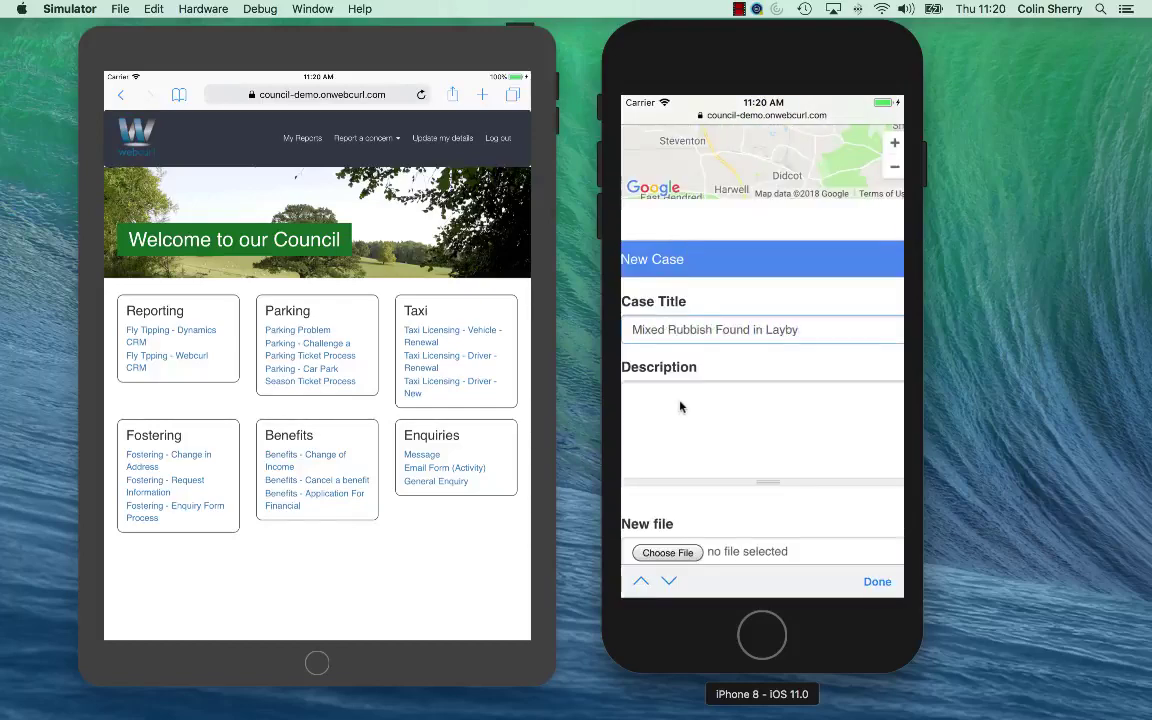
{"action": "left_click", "coordinate": [680, 406]}
{"action": "type", "text": "Van Dumped Rubbish"}
{"action": "scroll", "coordinate": [680, 445], "scroll_direction": "down", "scroll_amount": 2}
{"action": "left_click", "coordinate": [686, 473]}
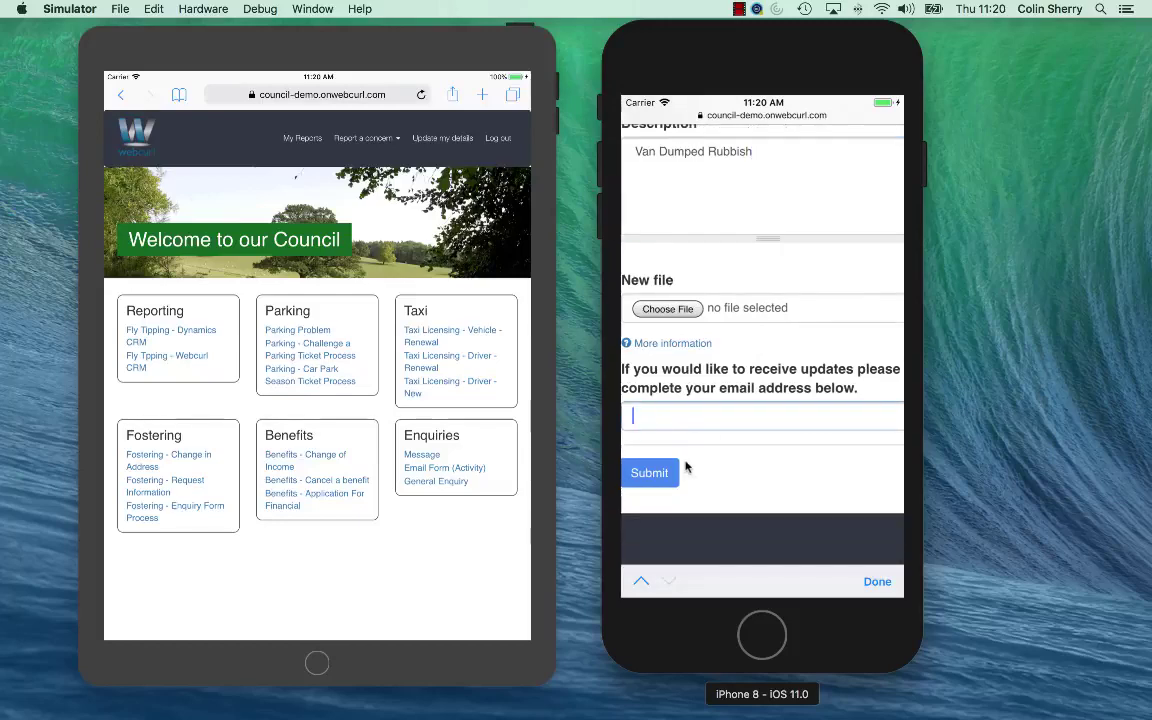
{"action": "left_click", "coordinate": [645, 480]}
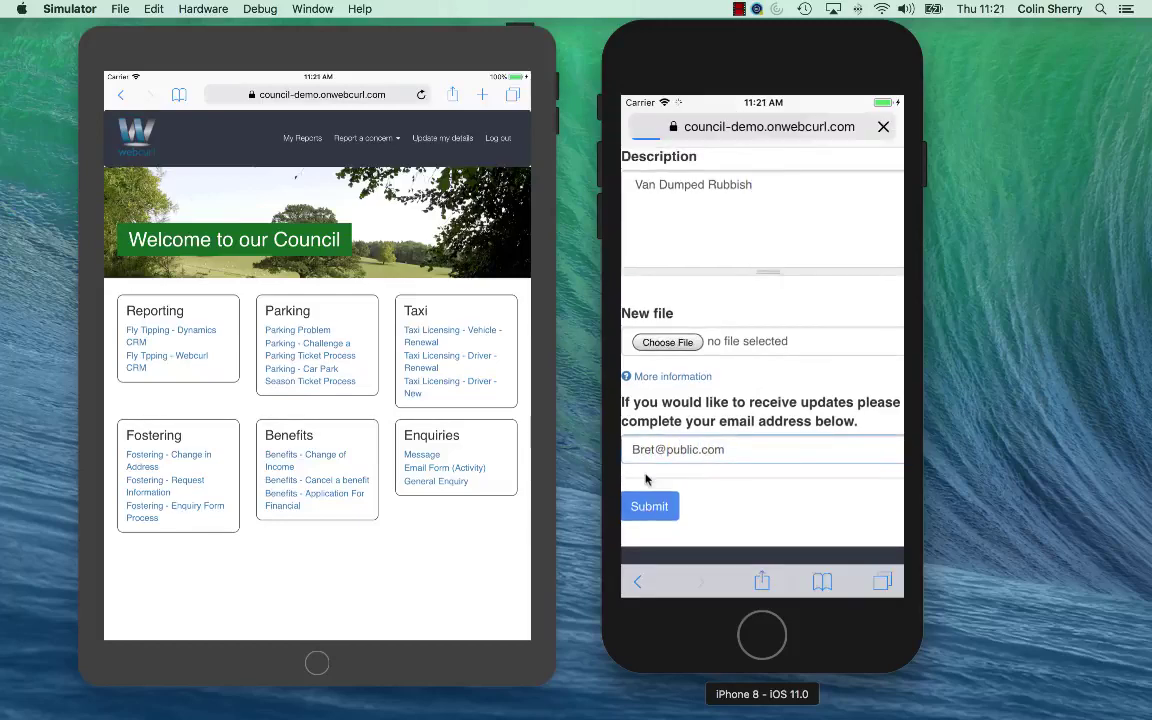
{"action": "left_click", "coordinate": [649, 506]}
Check the submitted Case Details, then open Fly Tipping - Dynamics CRM on the iPad
{"action": "scroll", "coordinate": [828, 237], "scroll_direction": "down", "scroll_amount": 2}
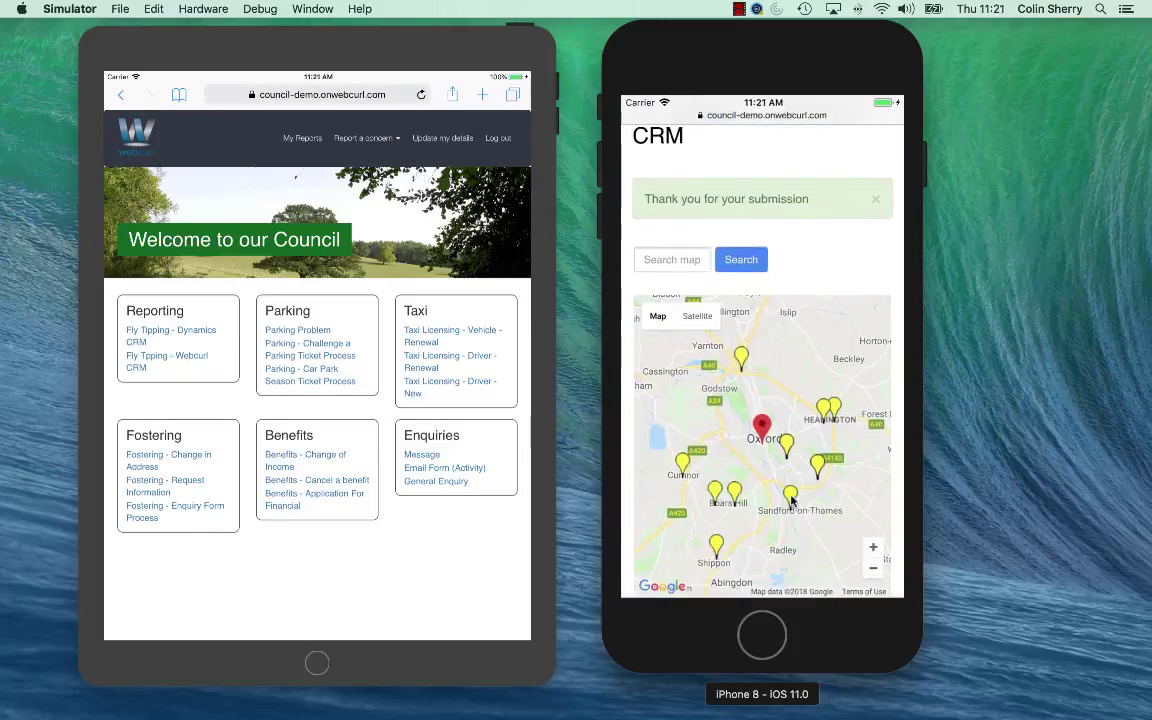
{"action": "scroll", "coordinate": [810, 159], "scroll_direction": "down", "scroll_amount": 3}
{"action": "left_click", "coordinate": [224, 362]}
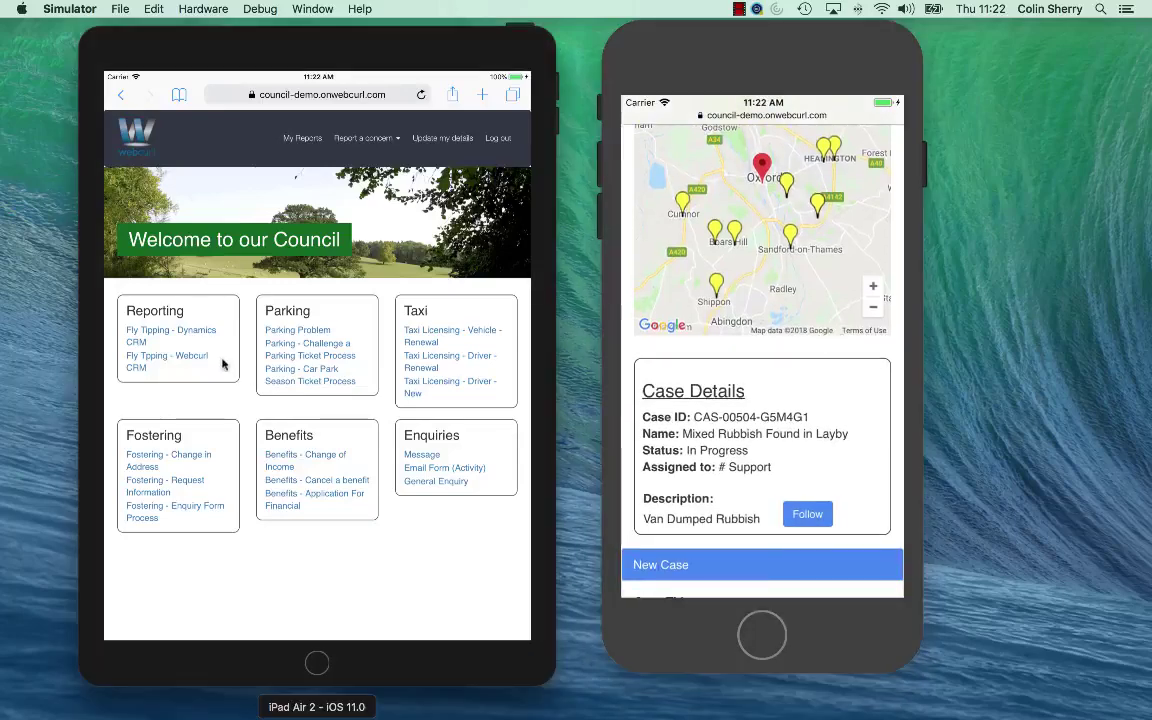
{"action": "left_click", "coordinate": [190, 333]}
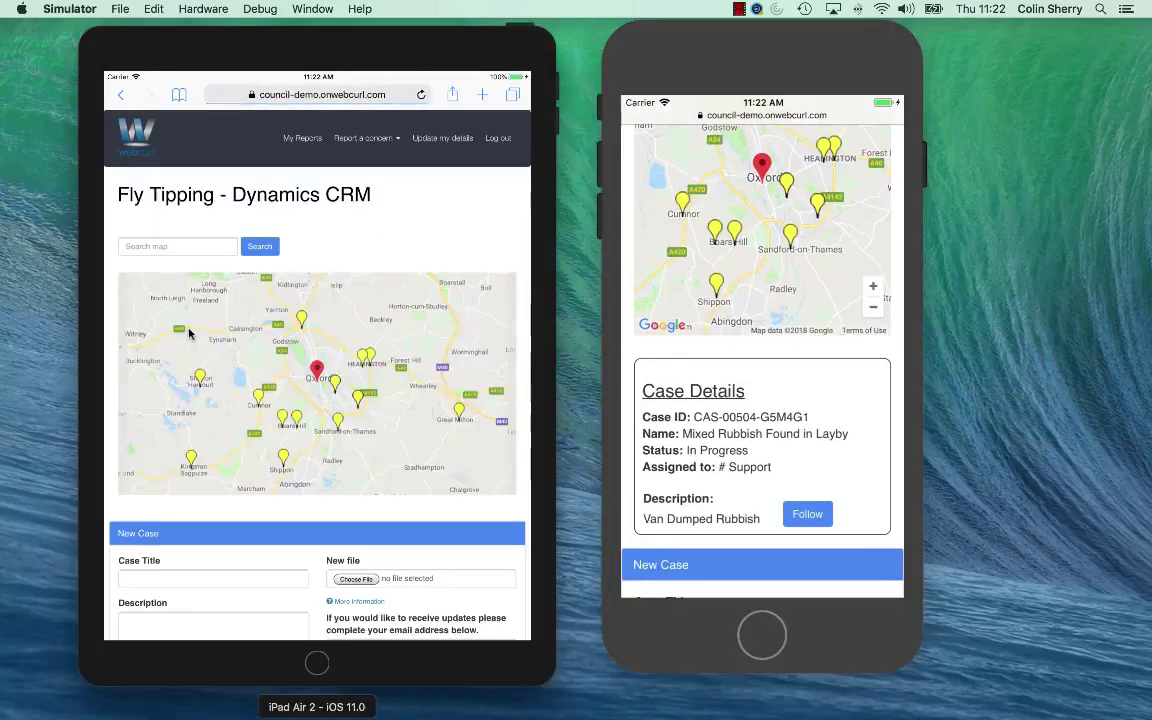
Show a reported case's details from its marker on the iPad map
{"action": "left_click", "coordinate": [338, 421]}
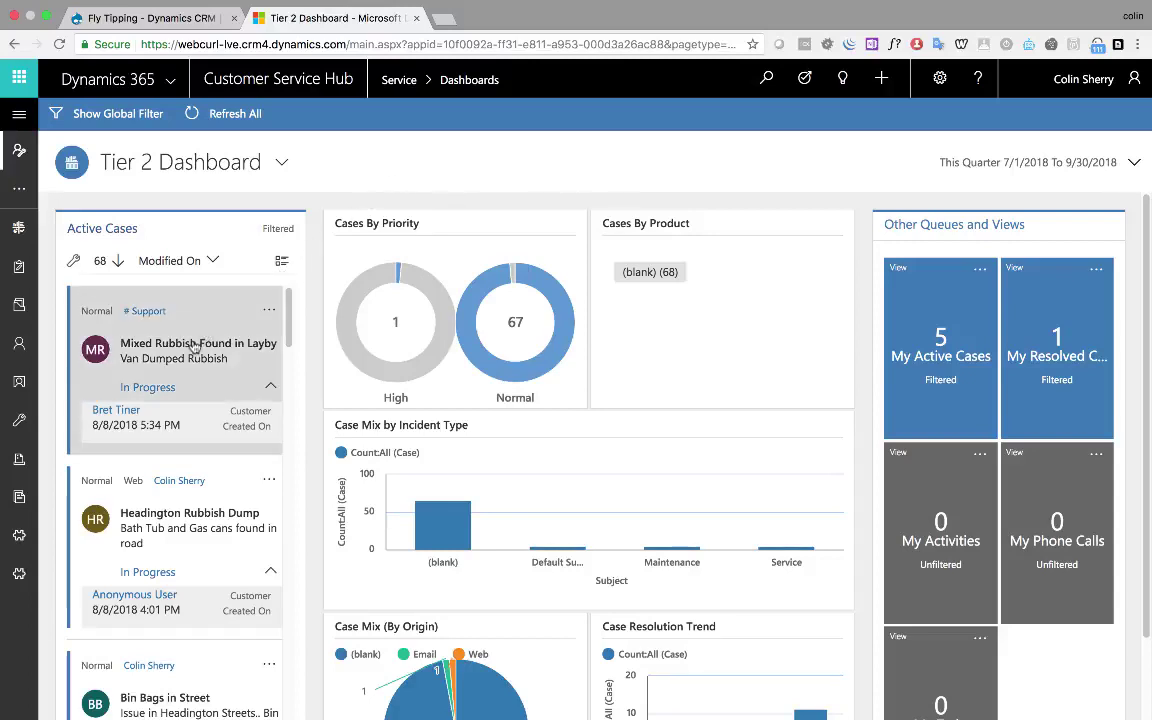
Open the 'Mixed Rubbish Found in Layby' case from the Active Cases stream
{"action": "left_click", "coordinate": [195, 345]}
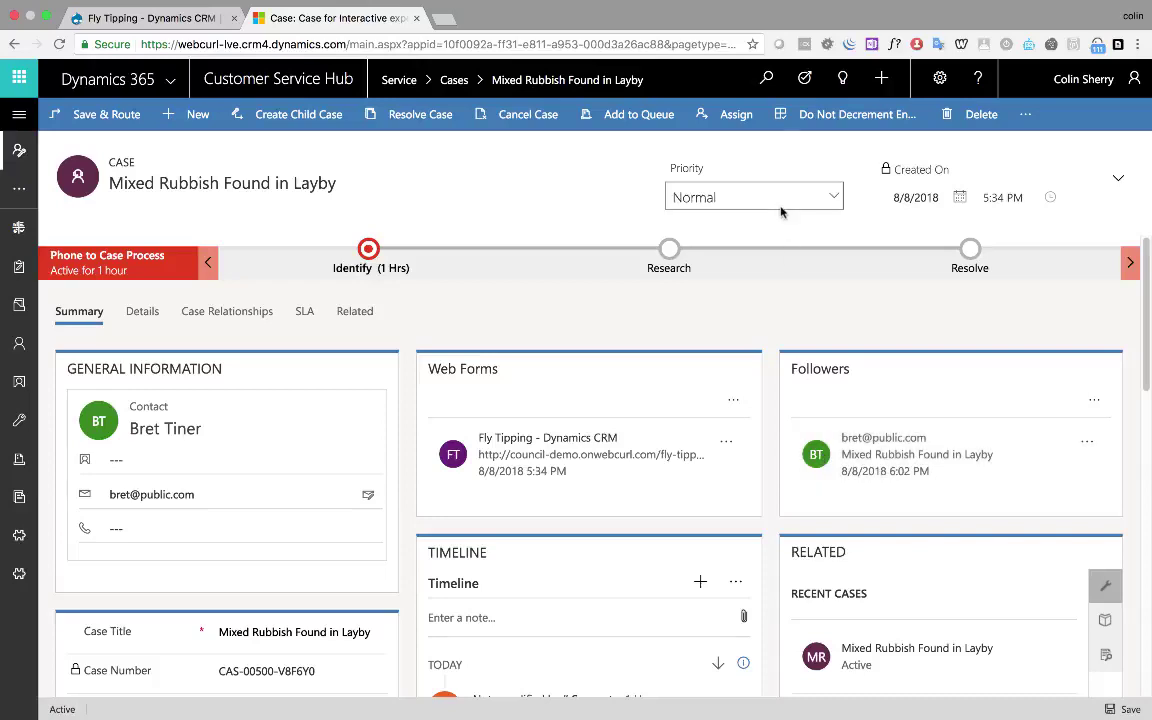
Search for the contact by name, view their empty Cases tab, and start Add Fly Tipping Case
{"action": "left_click", "coordinate": [768, 80]}
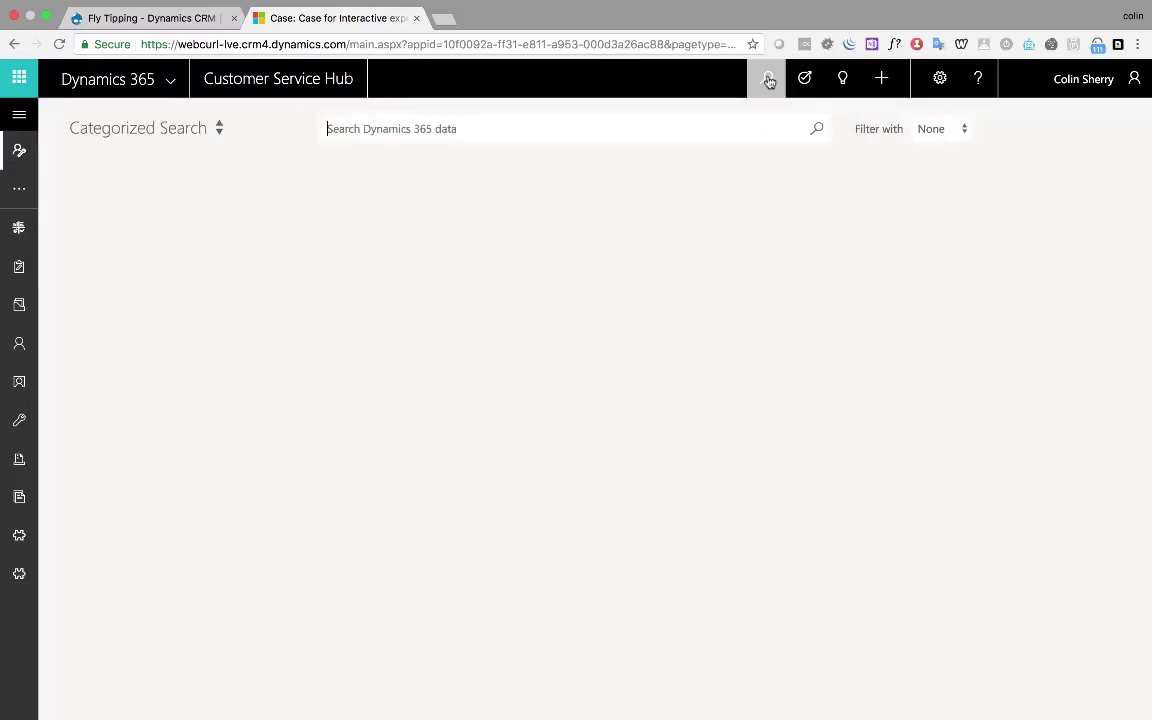
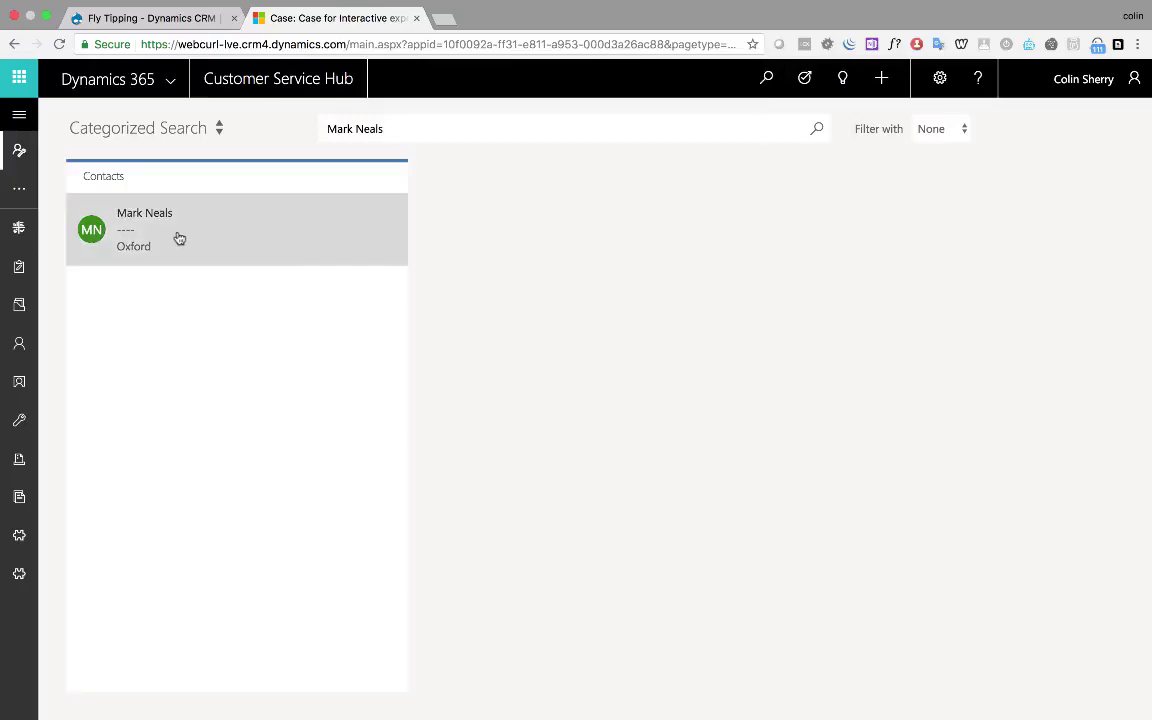
{"action": "left_click", "coordinate": [179, 238]}
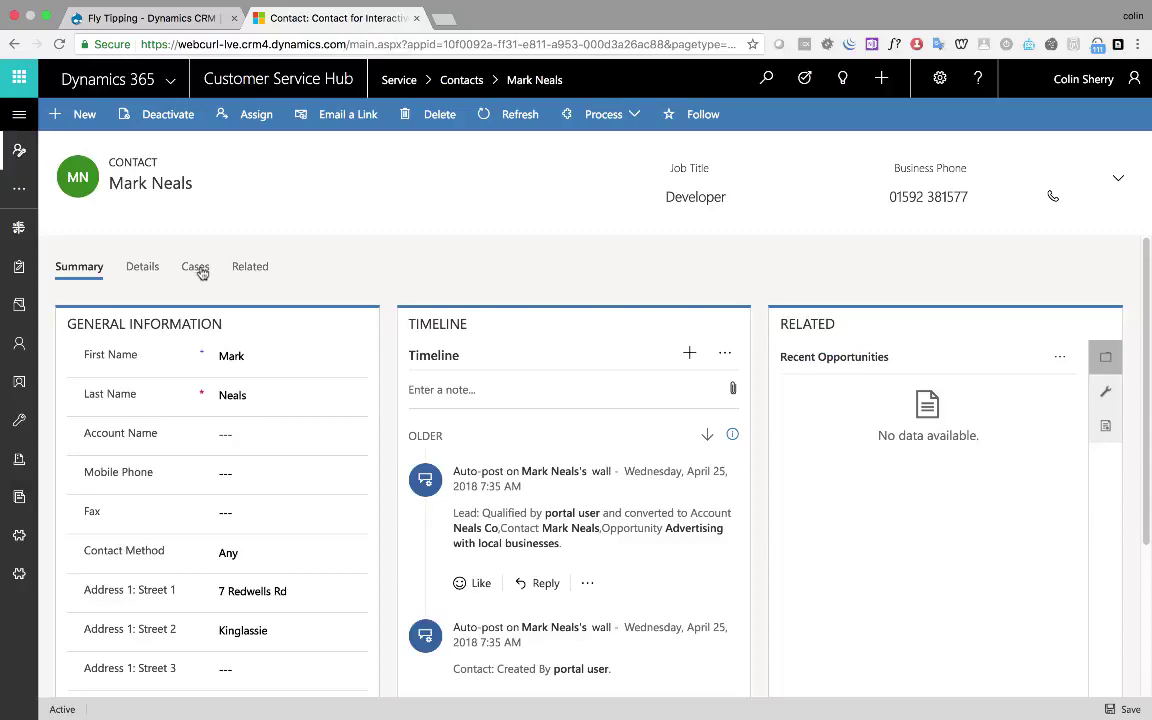
{"action": "left_click", "coordinate": [196, 268]}
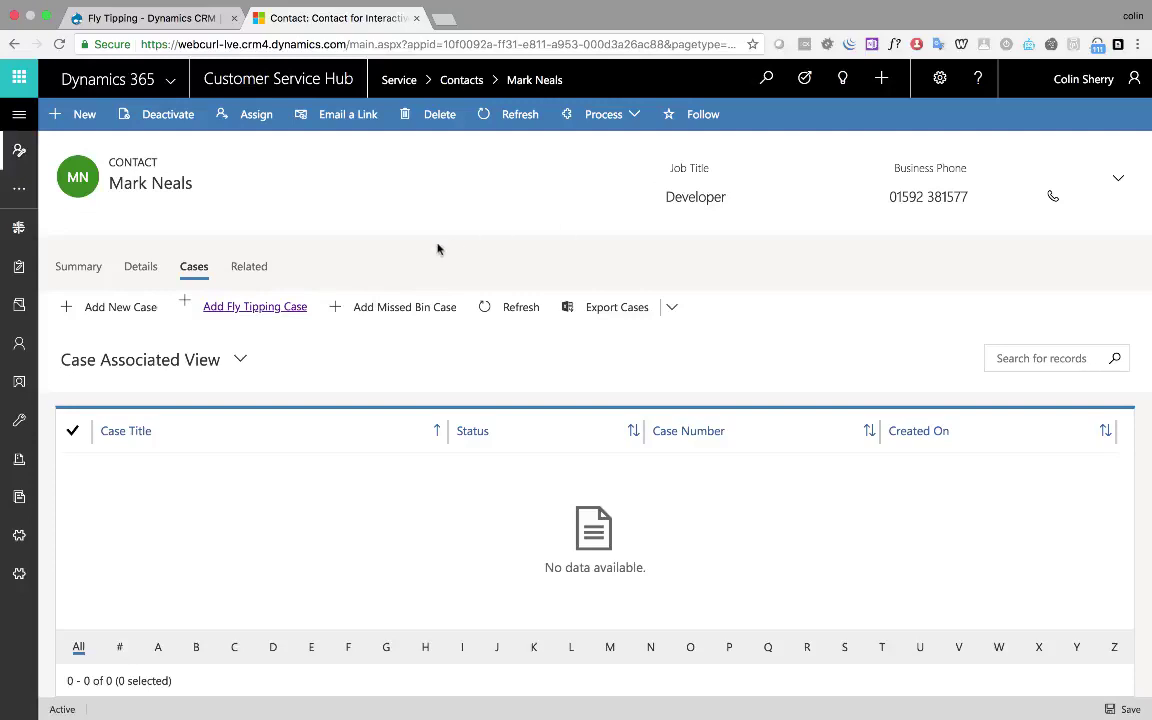
{"action": "left_click", "coordinate": [300, 309]}
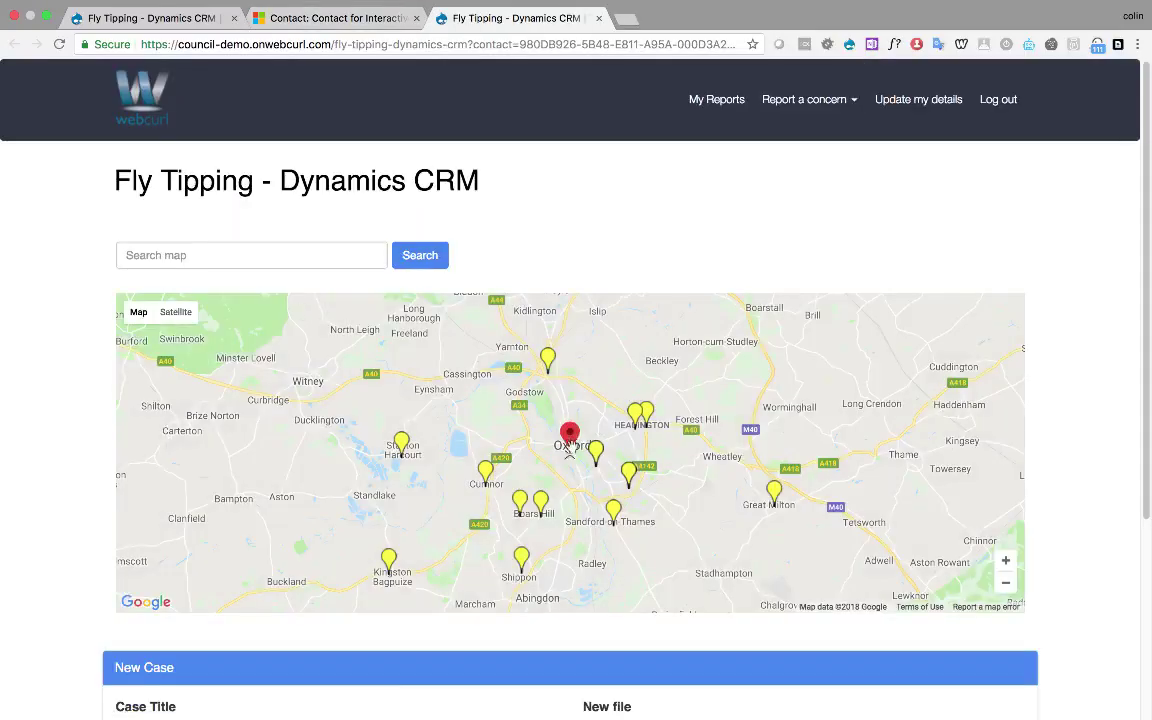
Enter title 'Fridge Found in Local Field', description 'Large White Fridge Freezer near Park', and the contact's e-mail
{"action": "scroll", "coordinate": [374, 444], "scroll_direction": "down", "scroll_amount": 5}
{"action": "left_click", "coordinate": [374, 444]}
{"action": "type", "text": "Fridge "}
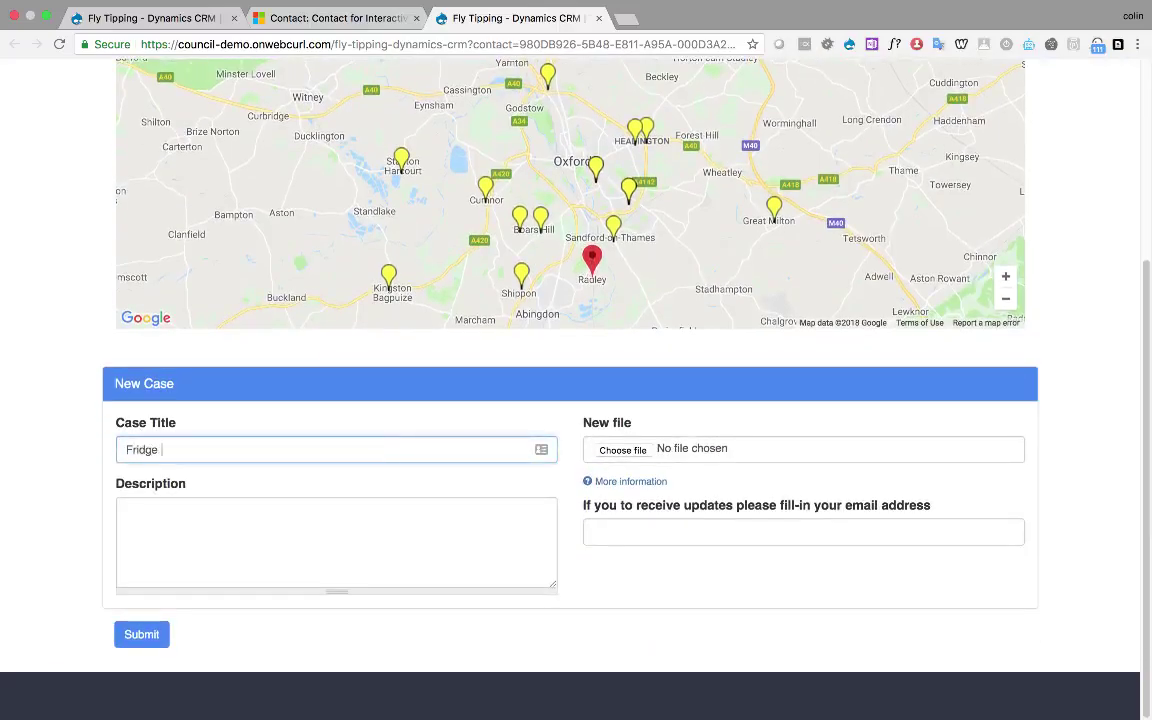
{"action": "type", "text": "Found in Local Field"}
{"action": "left_click", "coordinate": [203, 525]}
{"action": "type", "text": "Large White Fr"}
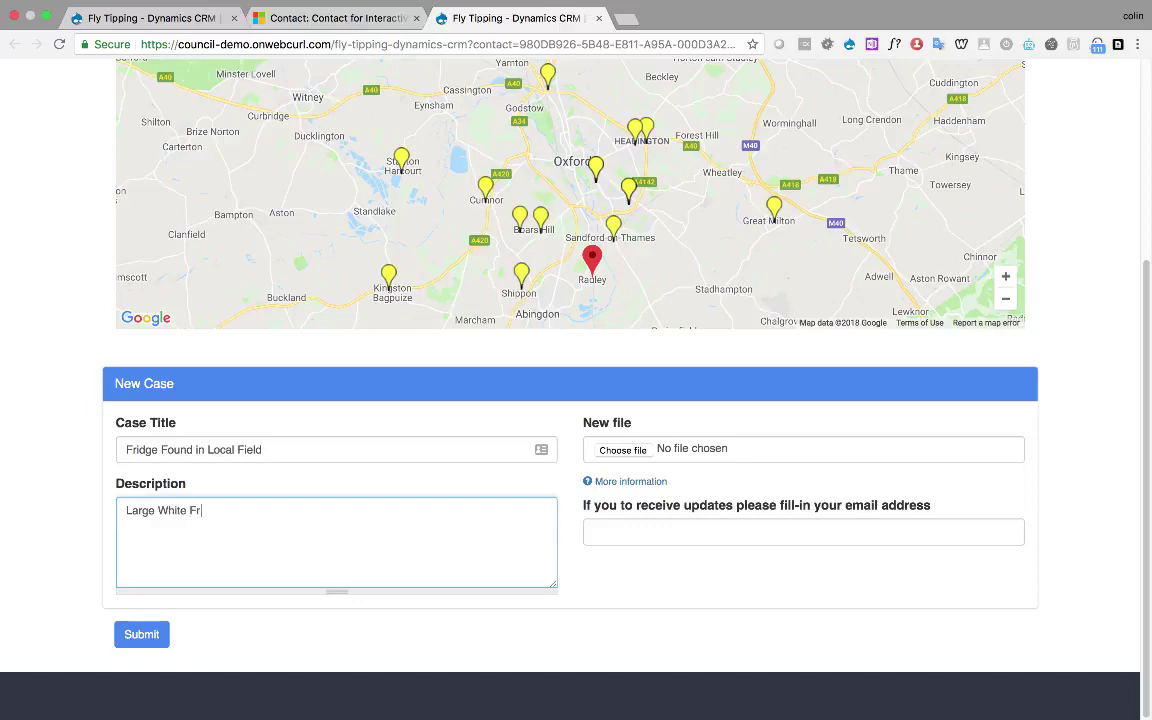
{"action": "type", "text": "idge Freezer near Park"}
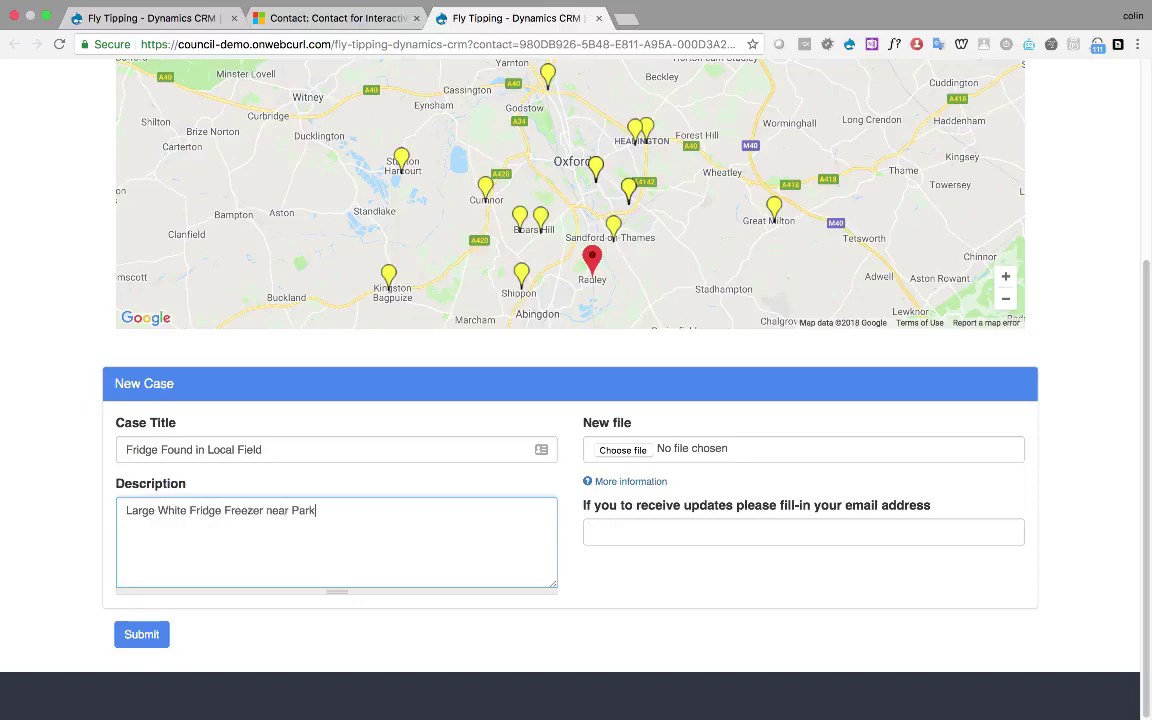
{"action": "left_click", "coordinate": [624, 530]}
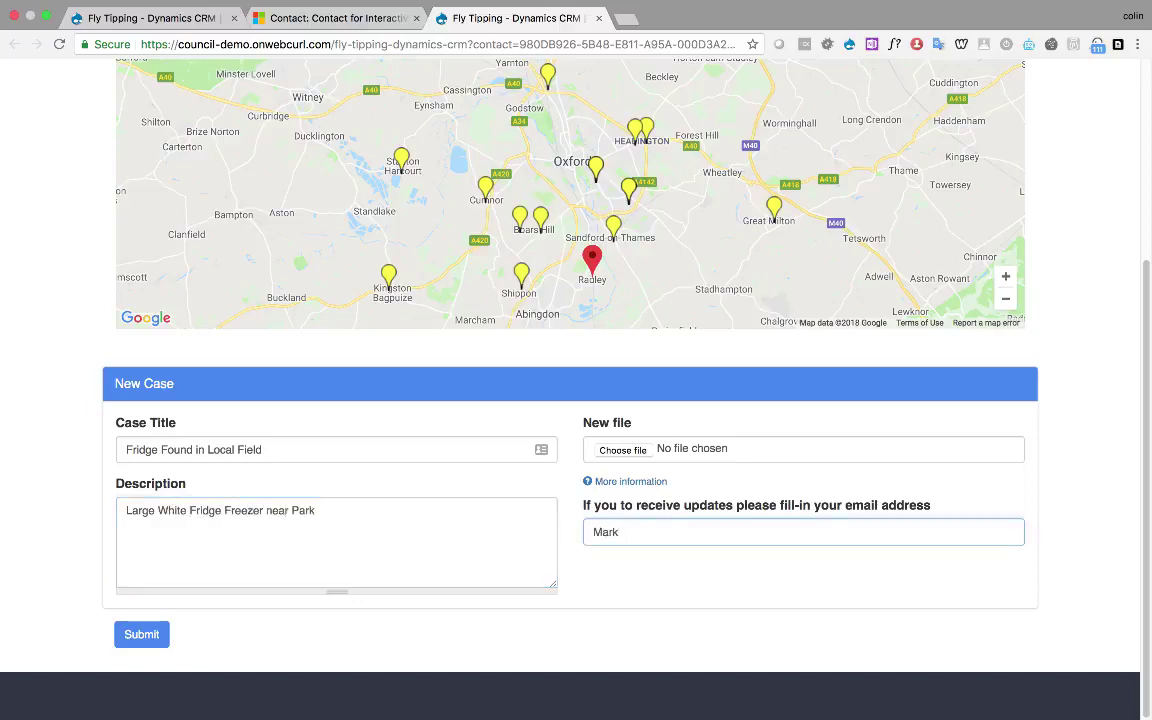
Submit the fridge report, check its In Progress Case Details, and return to the Tier 2 Dashboard
{"action": "left_click", "coordinate": [140, 634]}
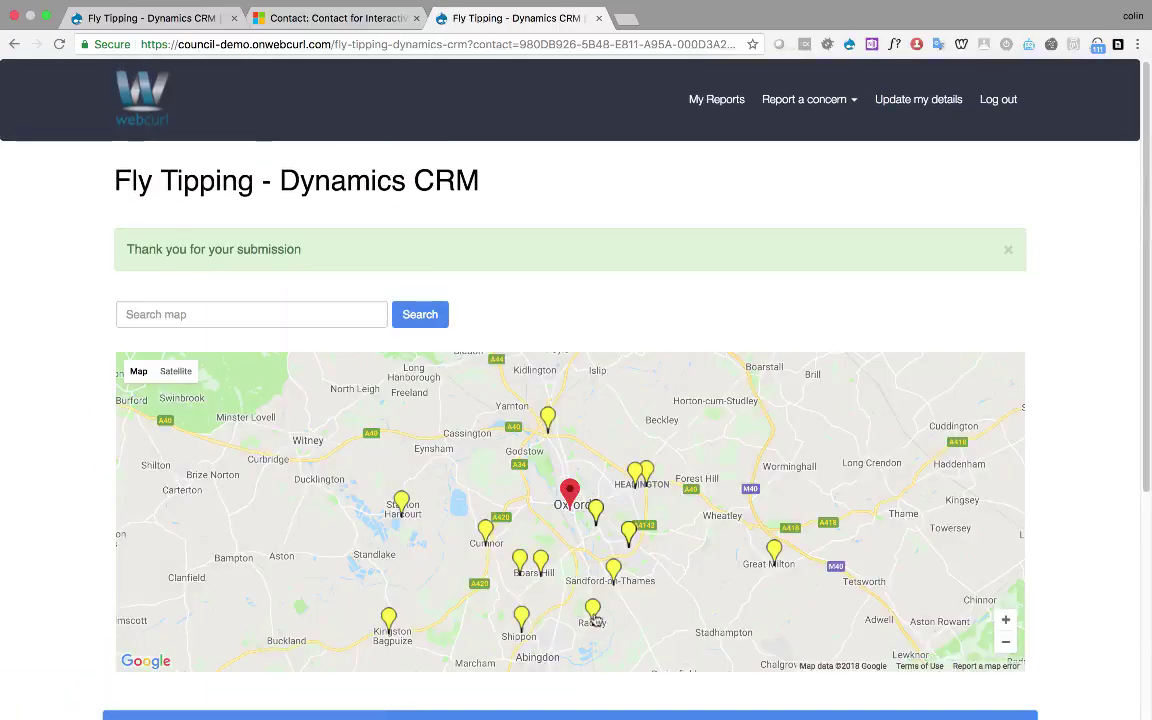
{"action": "scroll", "coordinate": [594, 618], "scroll_direction": "down", "scroll_amount": 4}
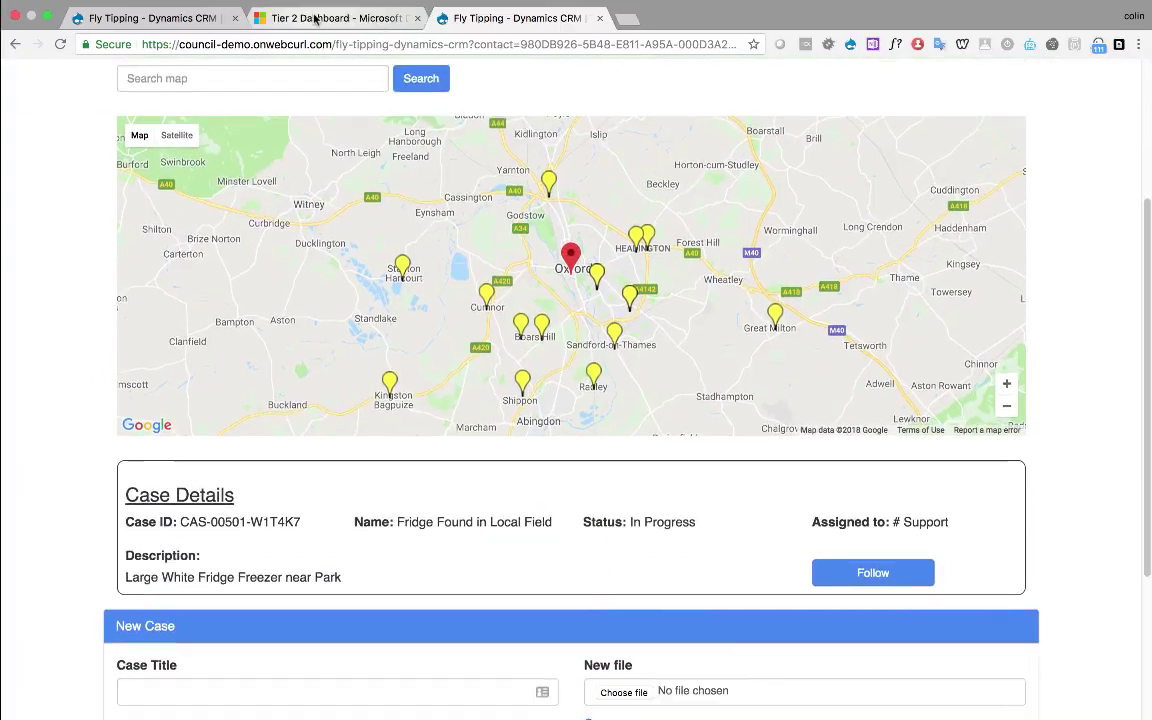
{"action": "left_click", "coordinate": [315, 19]}
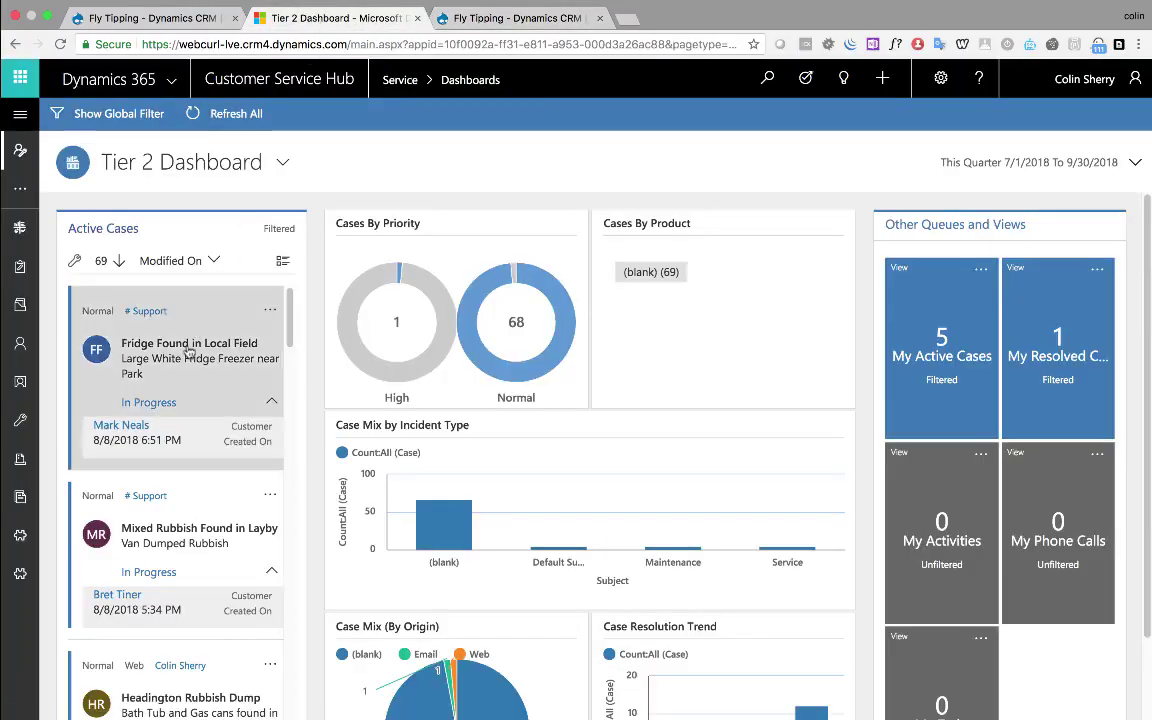
Open the 'Fridge Found in Local Field' case, then advance the presentation to the Benefits slide
{"action": "left_click", "coordinate": [188, 344]}
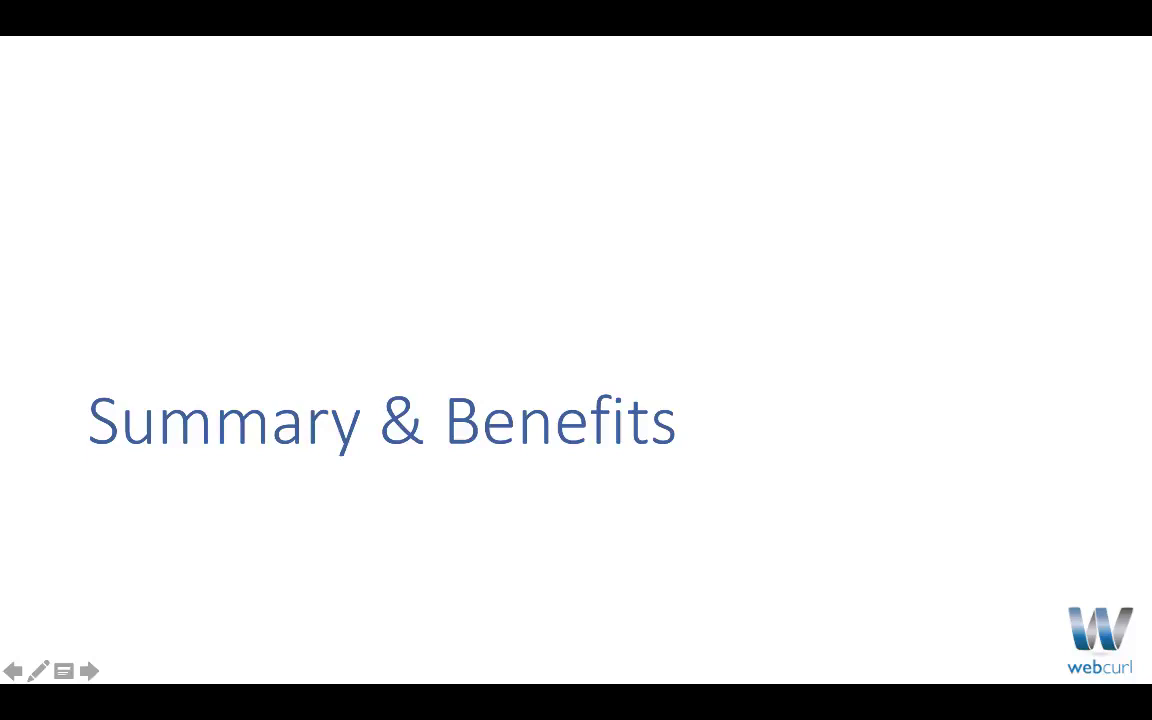
{"action": "key", "text": "Right"}
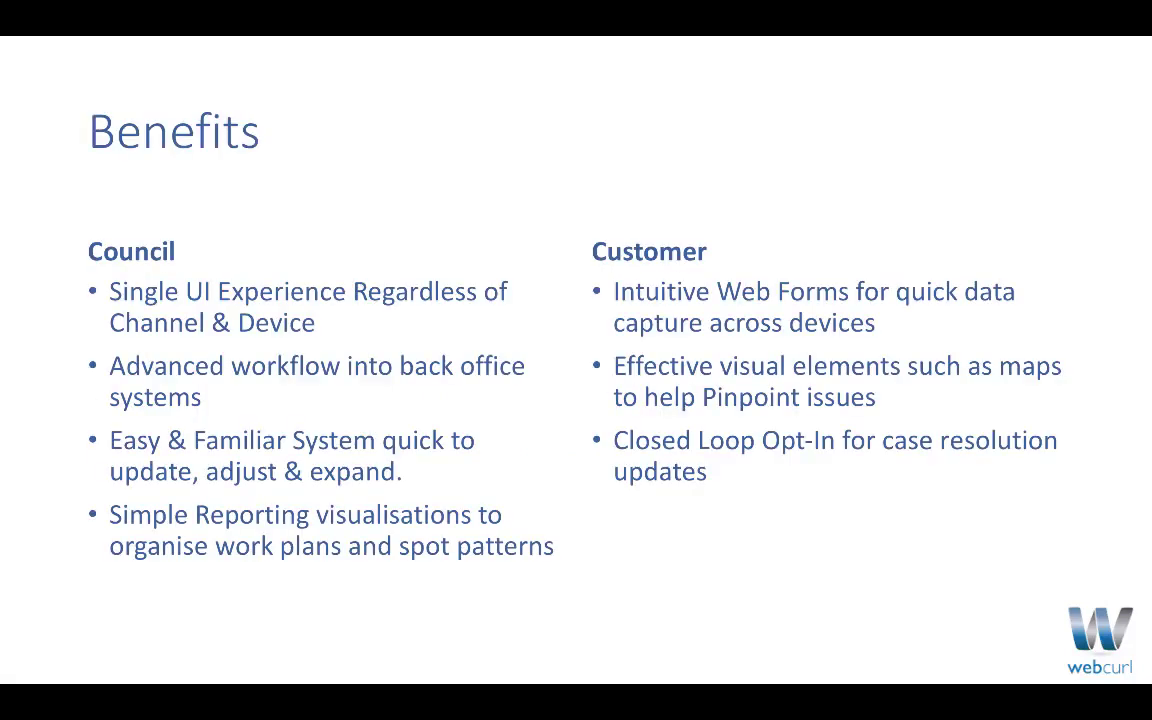